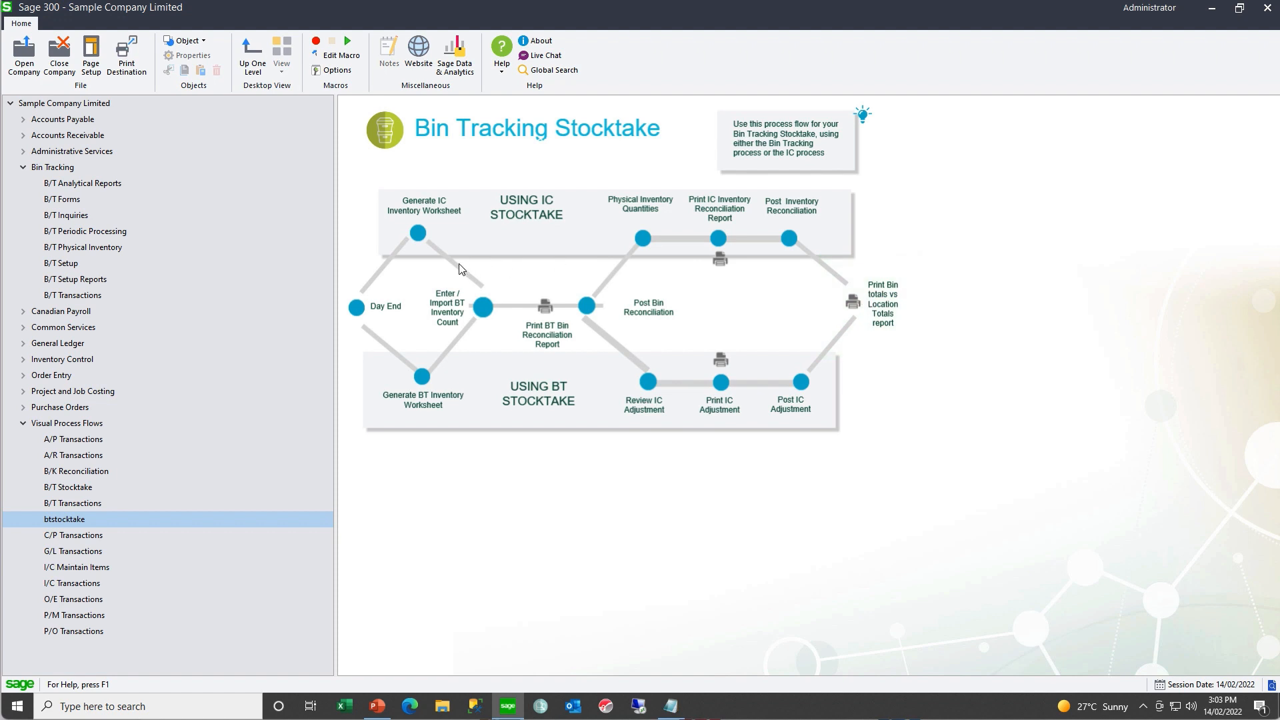
Step: Generate the I/C inventory worksheet for location 1 to 1, and close the worksheet window
left_click(418, 234)
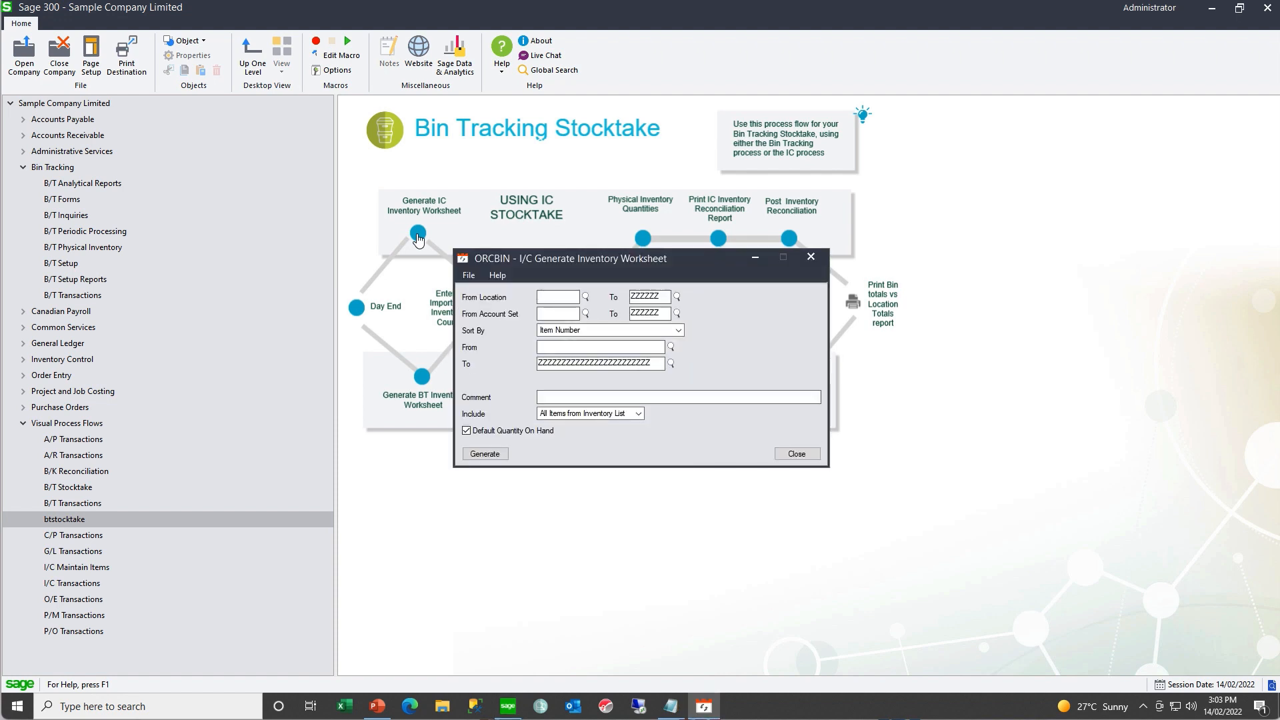
type("1")
key("Tab")
type("1")
key("Tab")
left_click(482, 457)
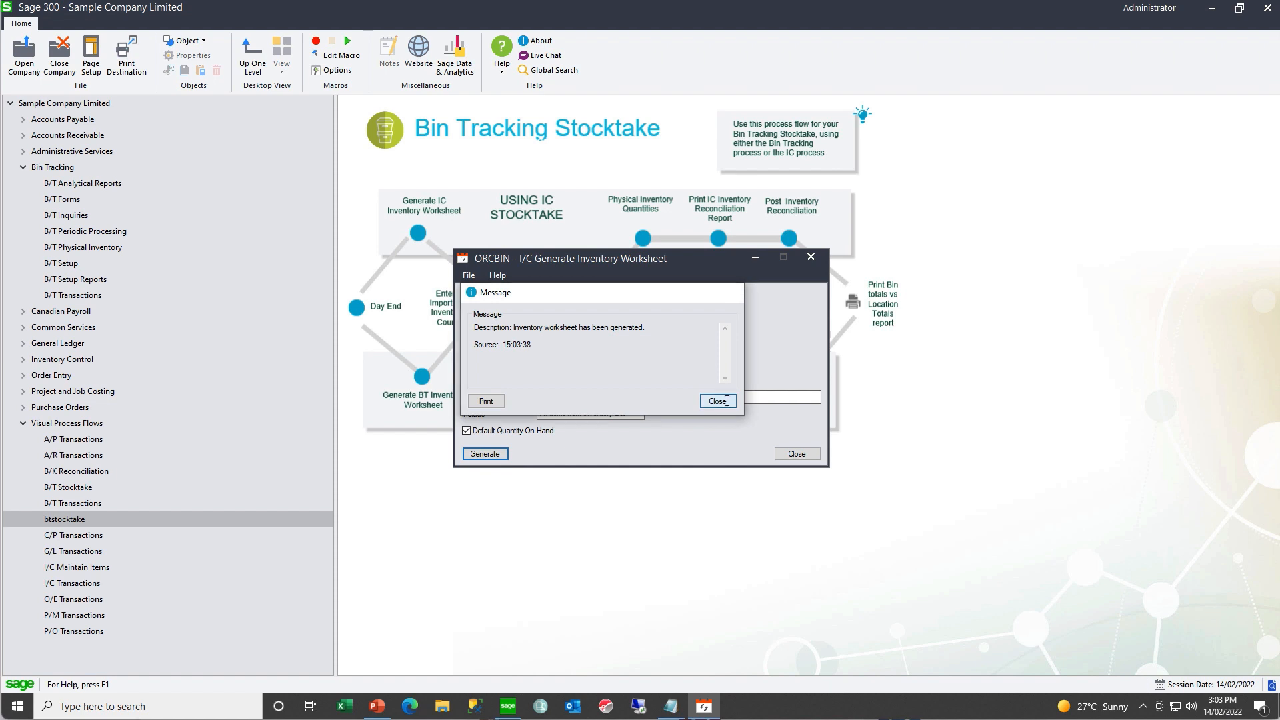
left_click(725, 404)
left_click(797, 453)
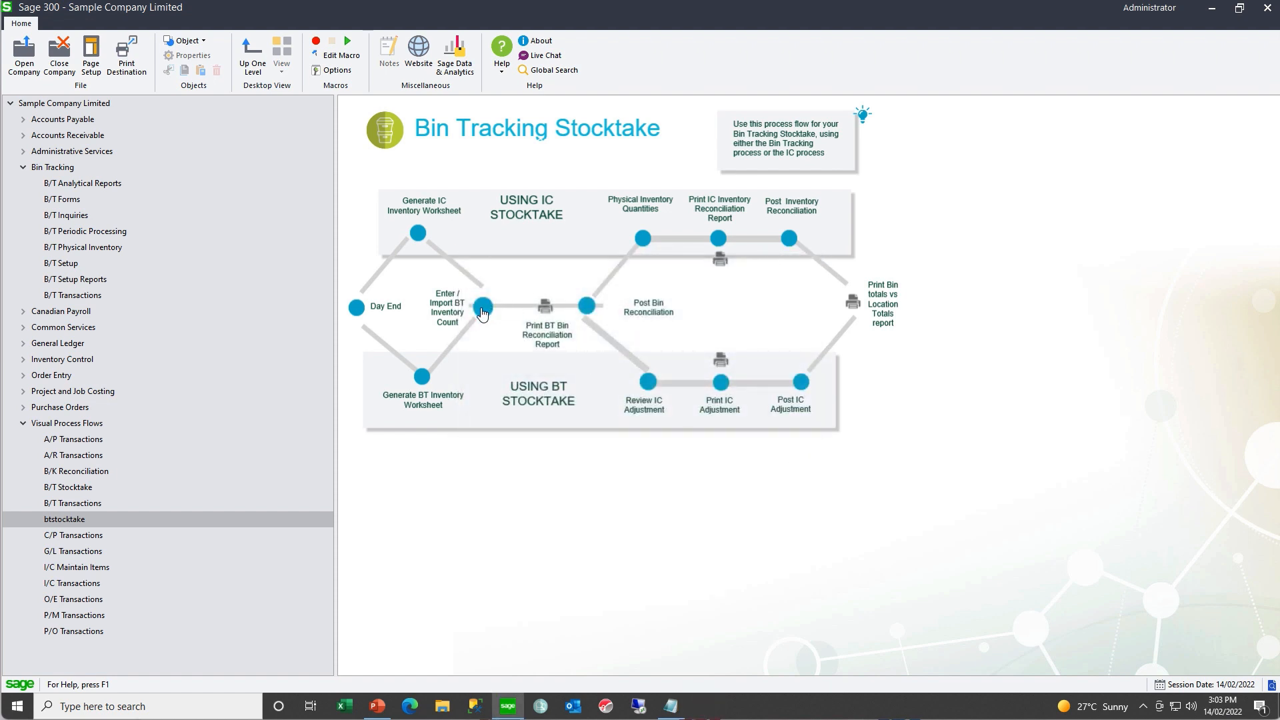
Step: Open the B/T bin inventory counts for location 1 and look through the item lines and counted quantities
left_click(482, 310)
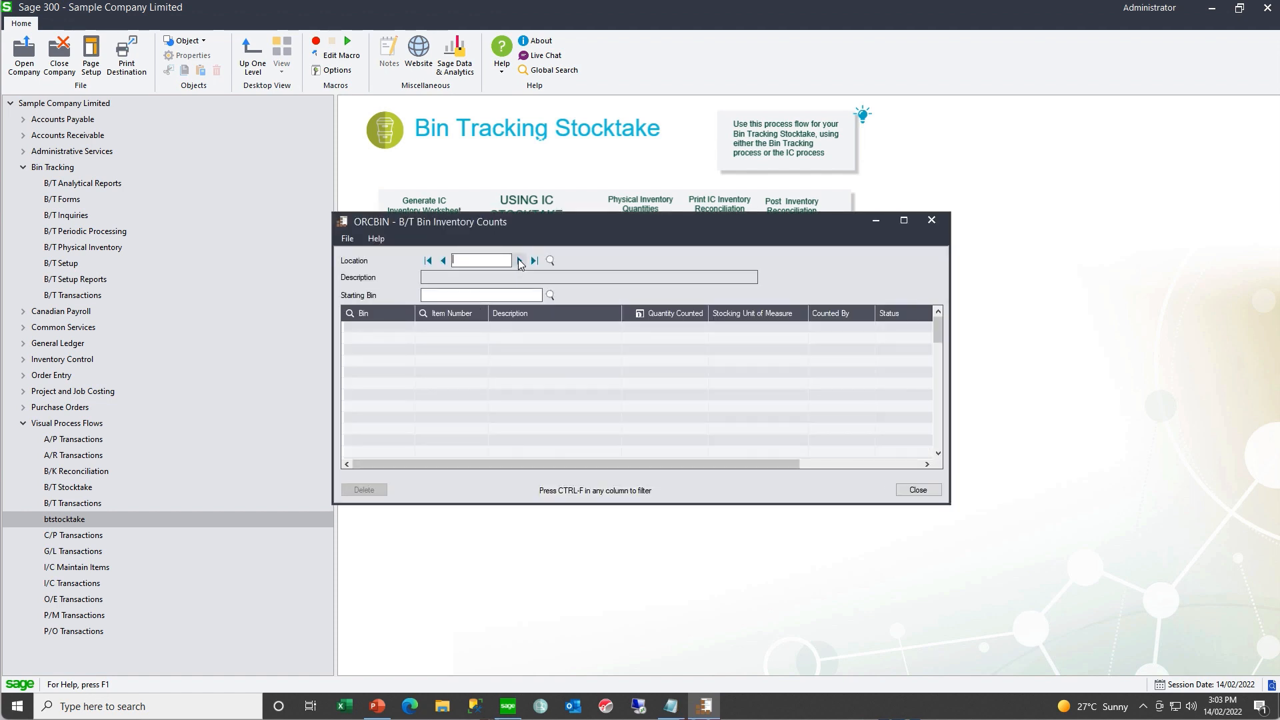
left_click(519, 261)
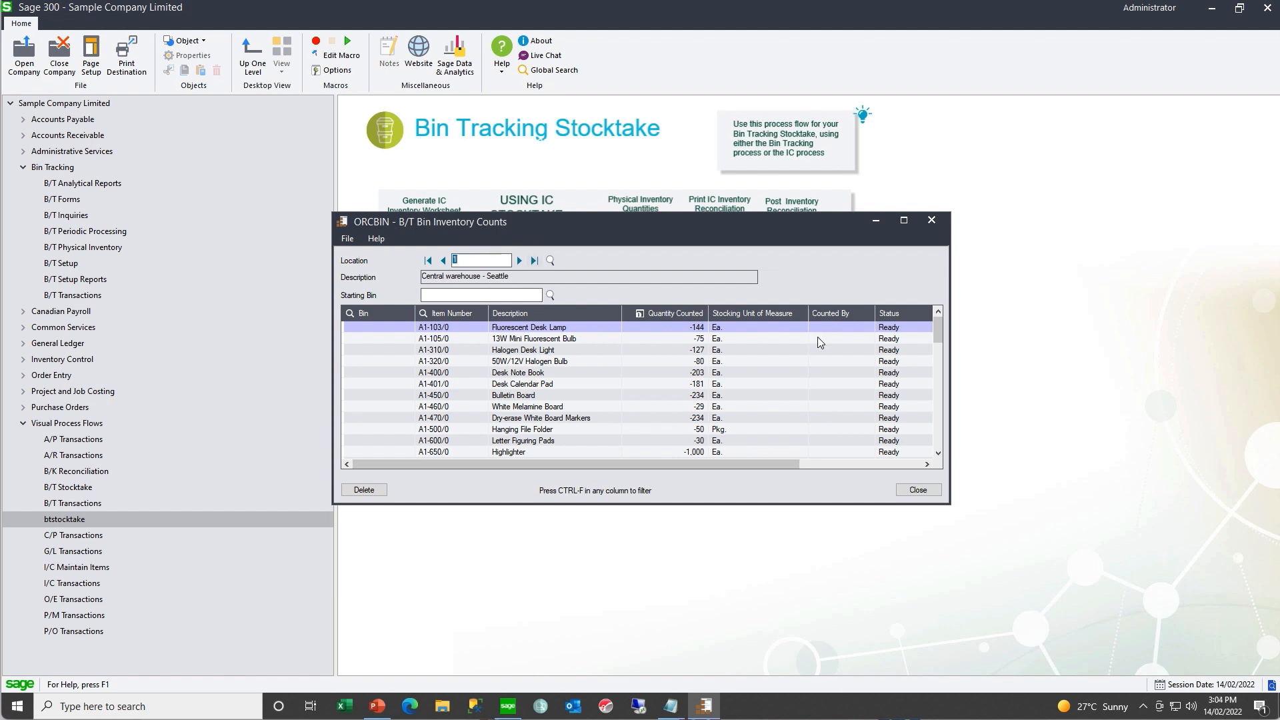
left_click_drag(938, 326, 935, 460)
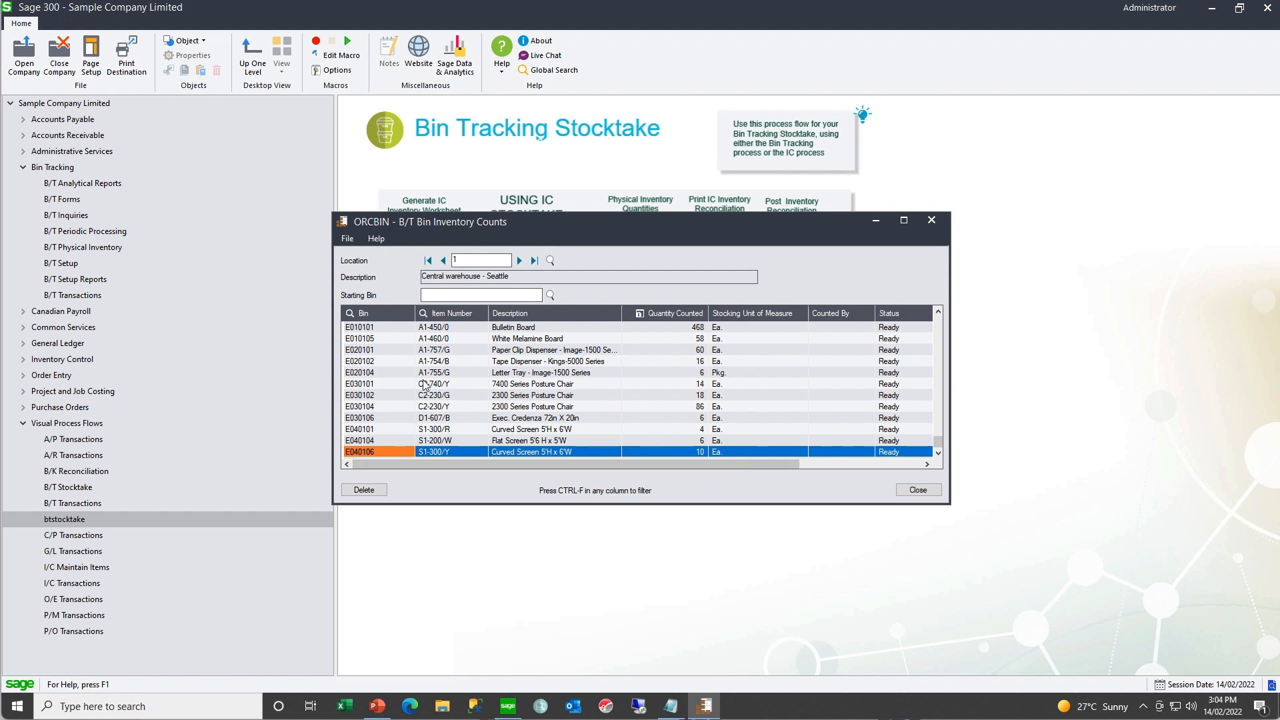
left_click_drag(942, 440, 940, 321)
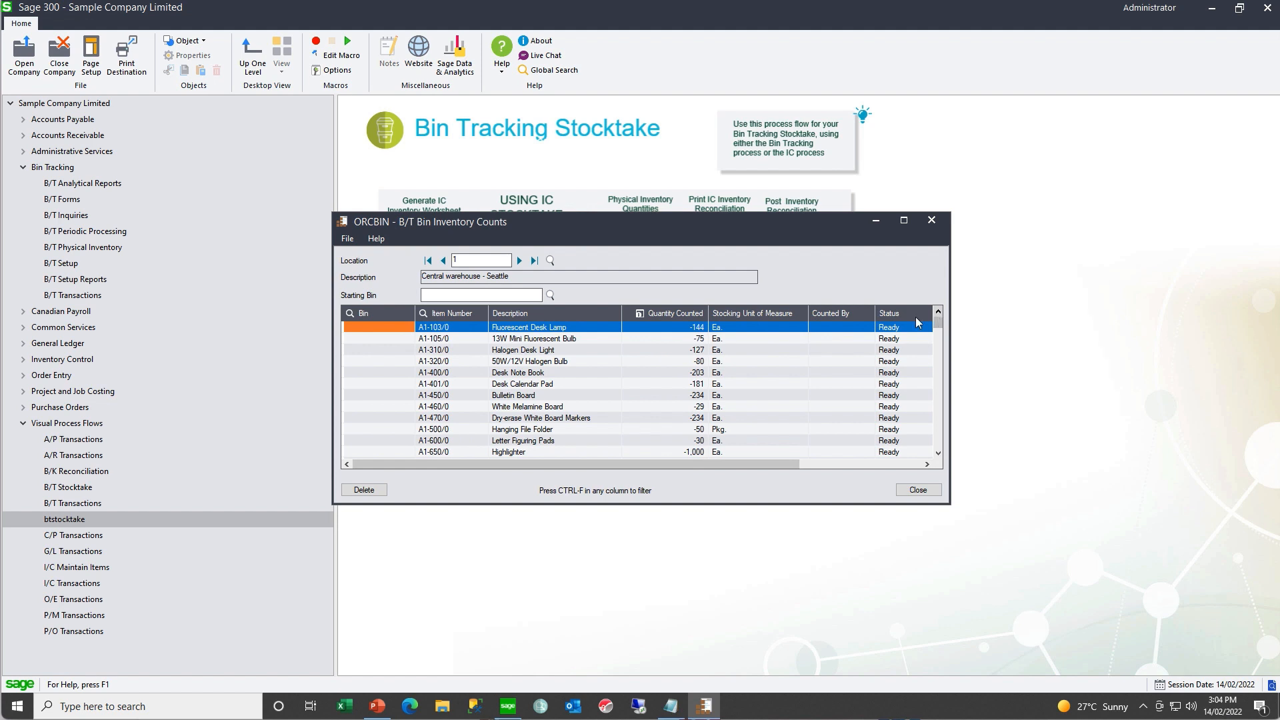
left_click(644, 339)
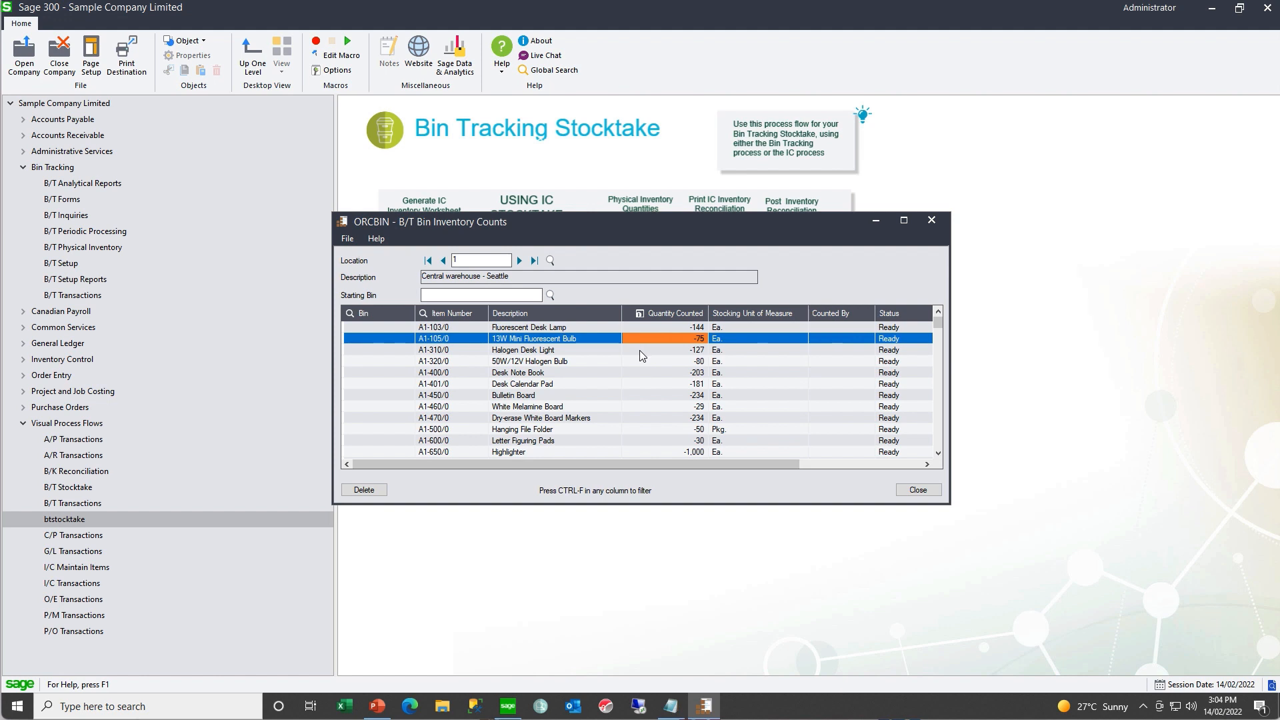
left_click(638, 350)
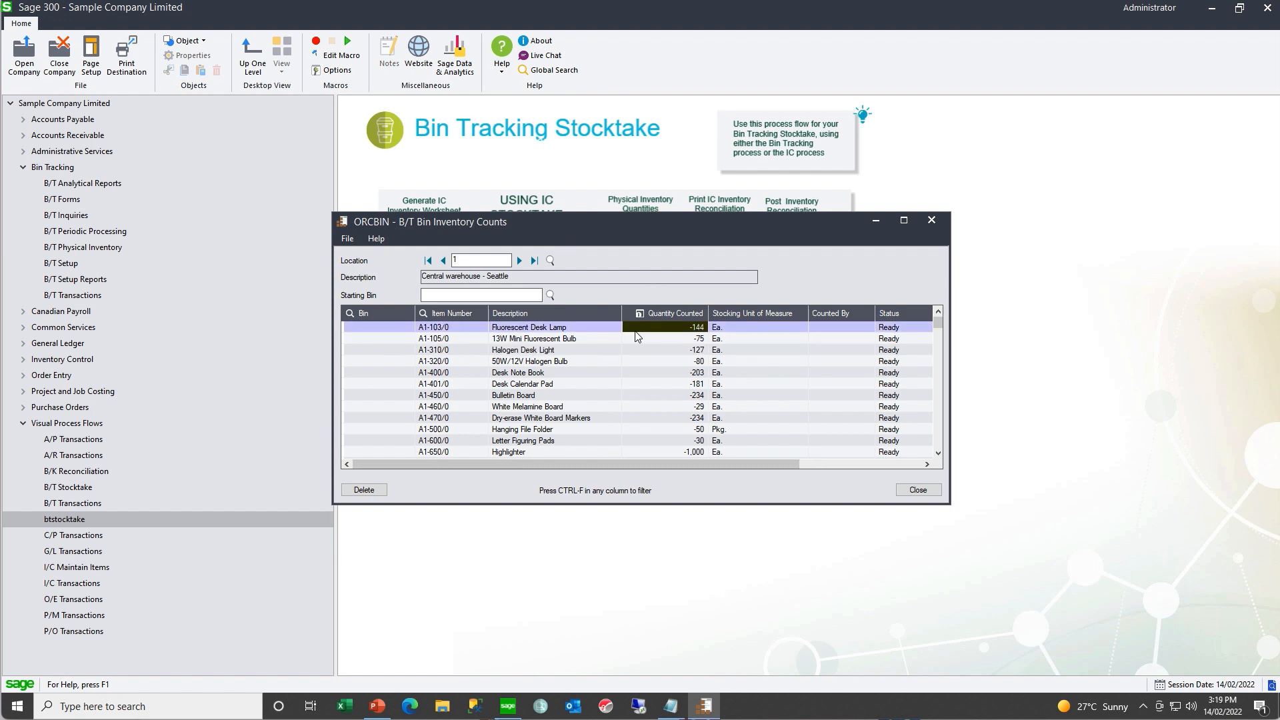
Step: Filter the counts to item number A1-103/0 and set the quantity counted on its line without a bin to 0
left_click(452, 328)
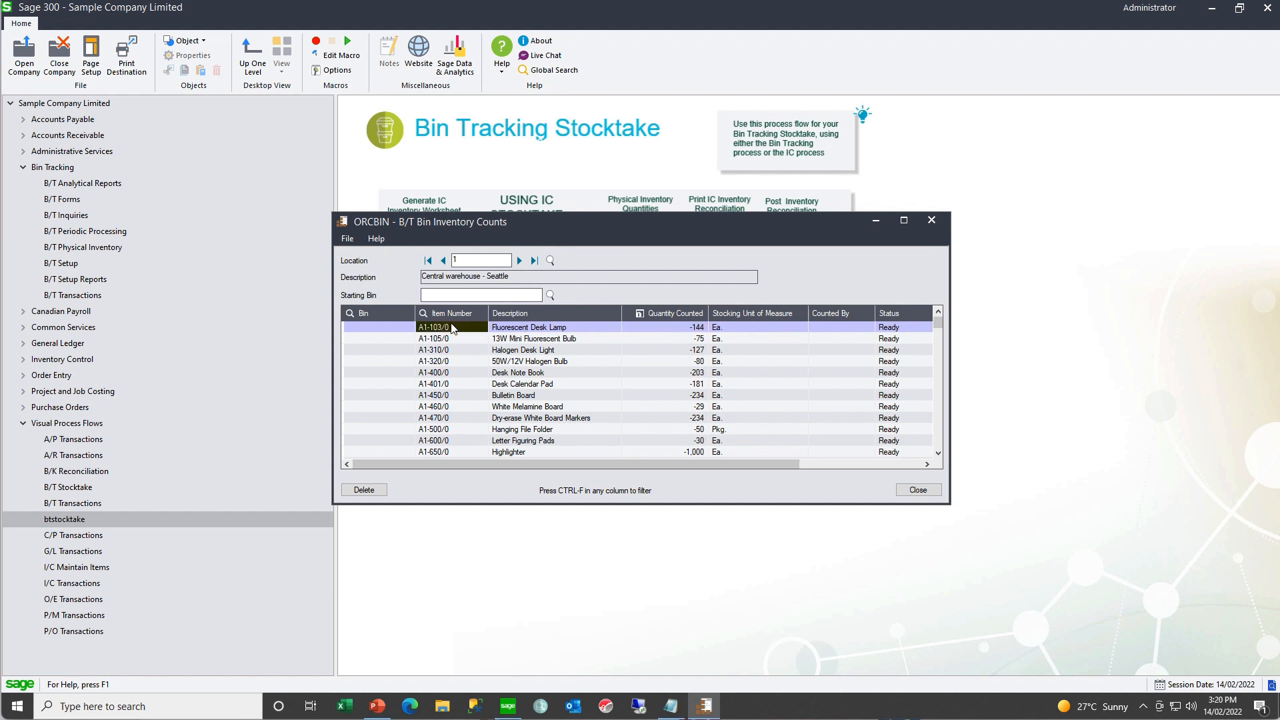
right_click(452, 328)
left_click(471, 333)
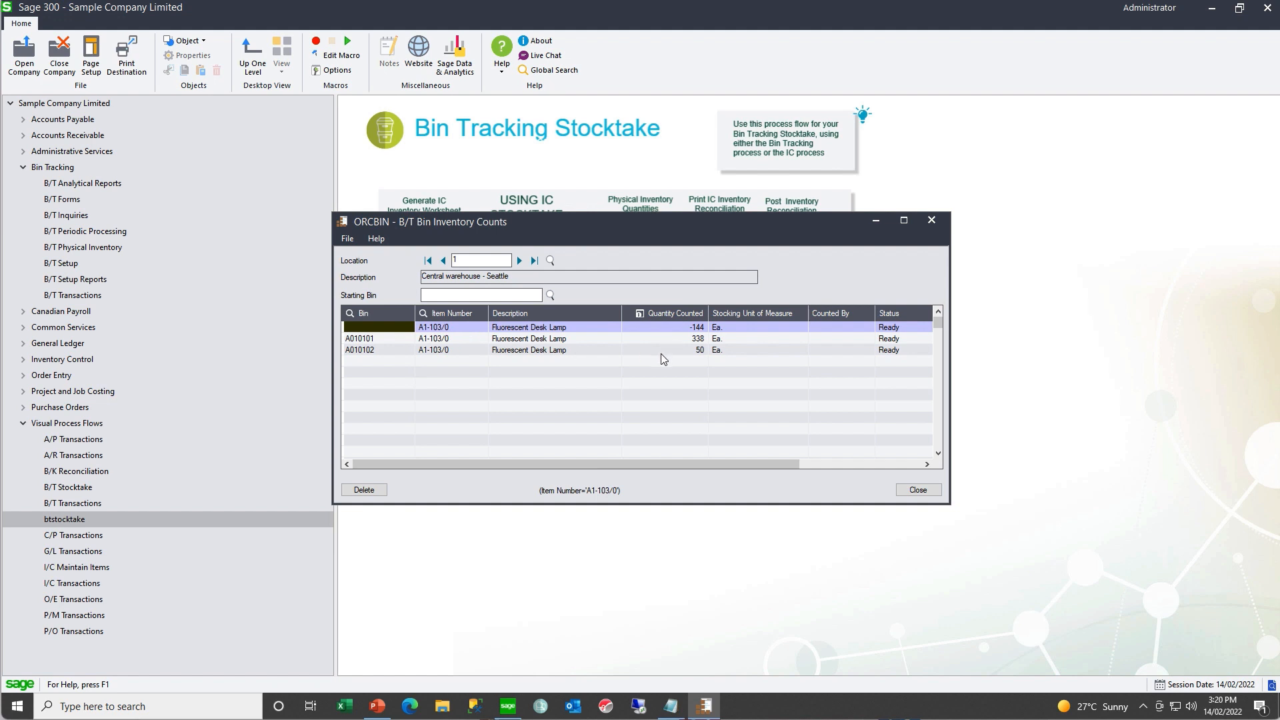
left_click(686, 328)
type("0")
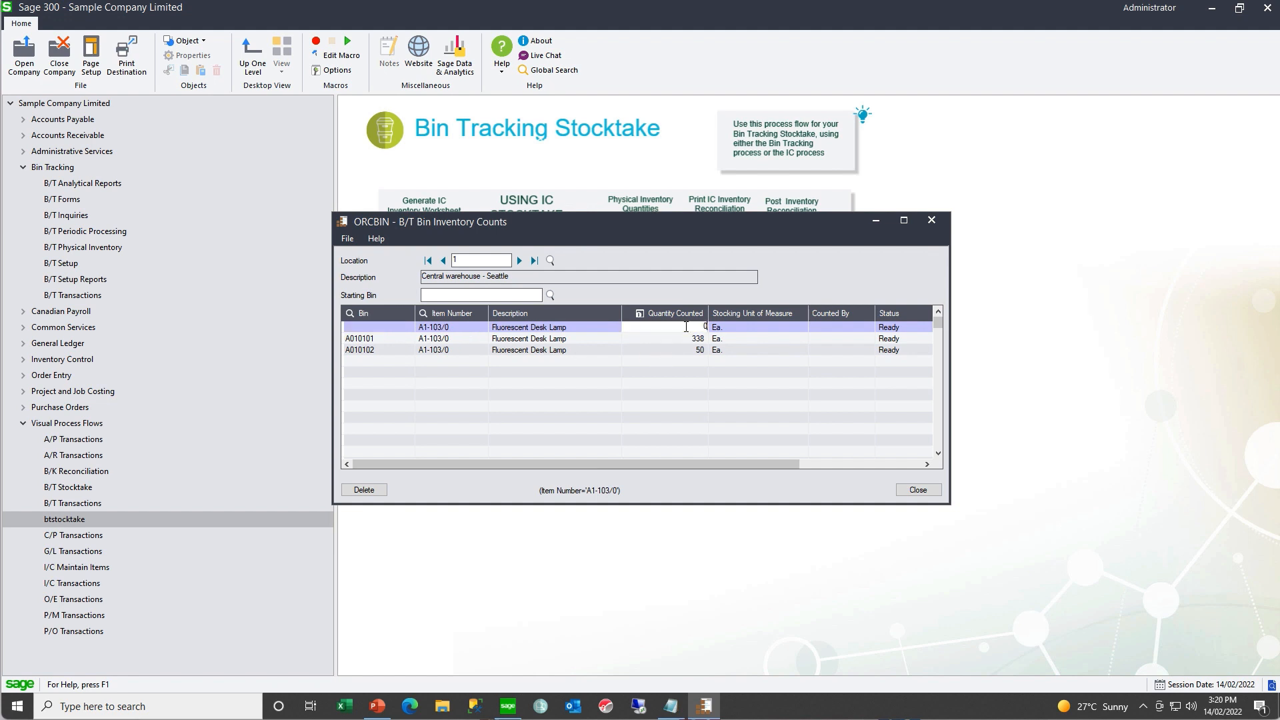
key("Tab")
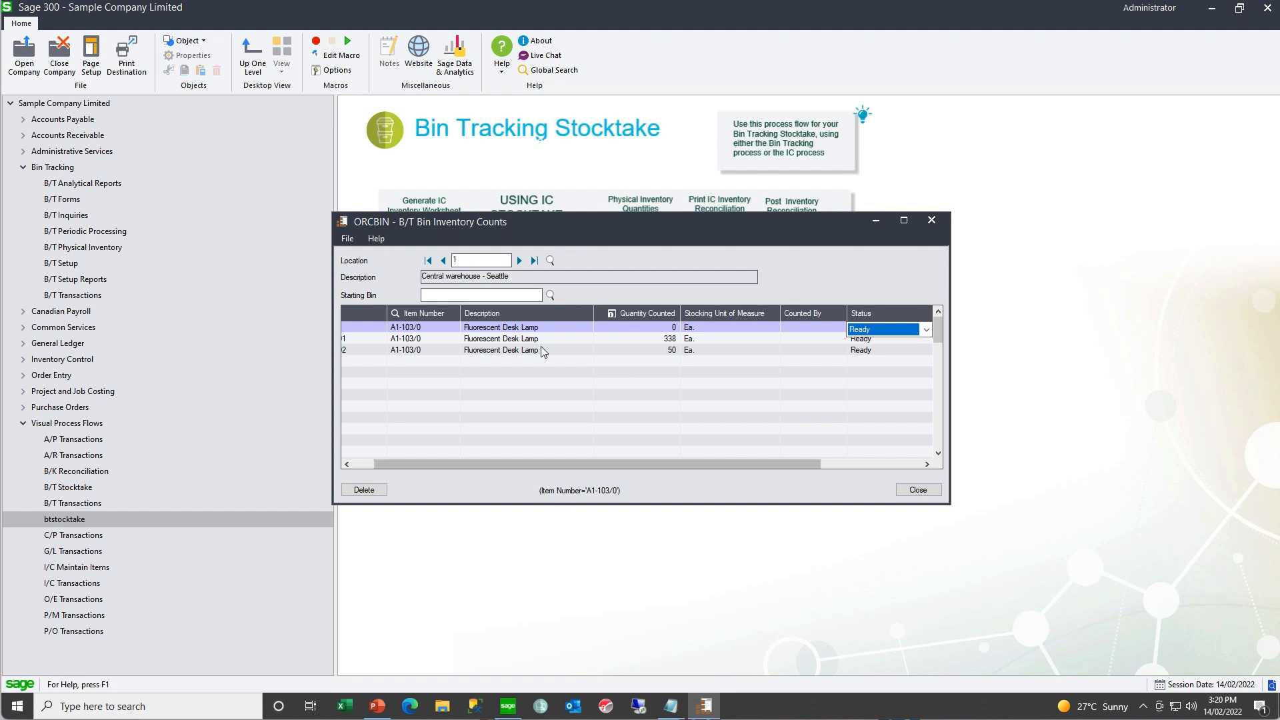
Step: Clear the item number filter so that all count lines for the location are listed
left_click(429, 328)
right_click(430, 332)
left_click(467, 459)
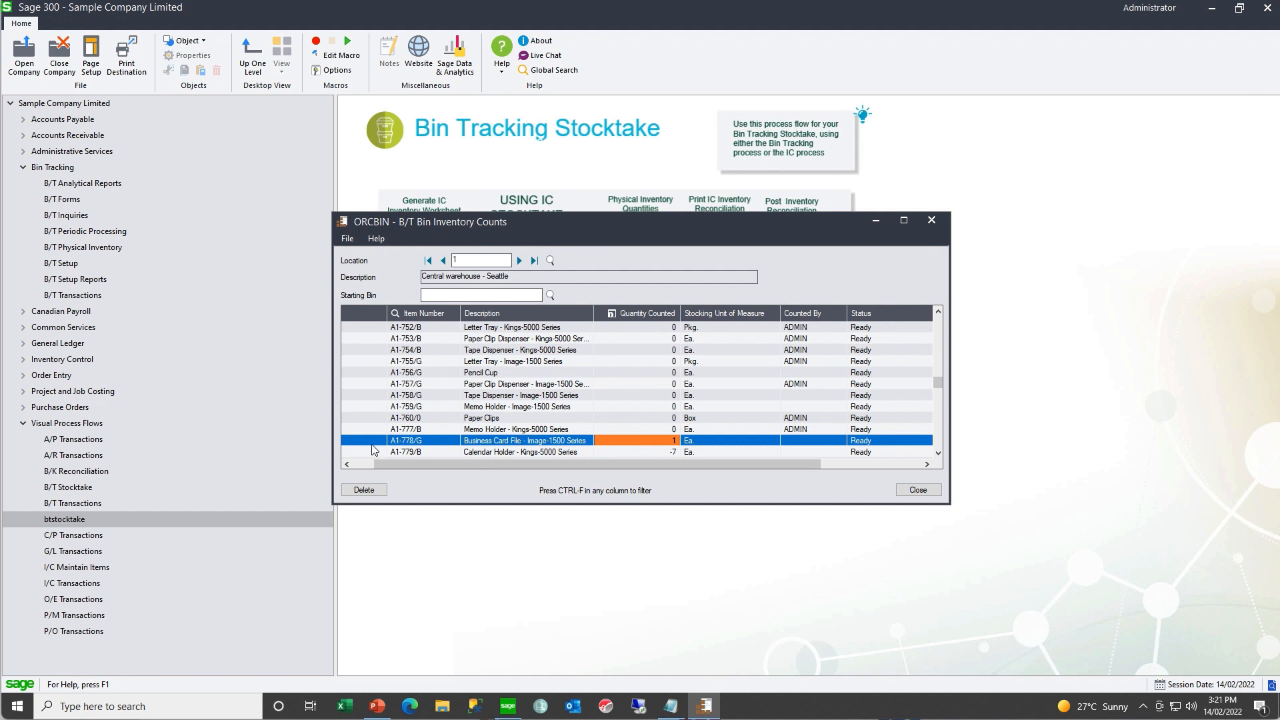
left_click_drag(379, 462, 354, 463)
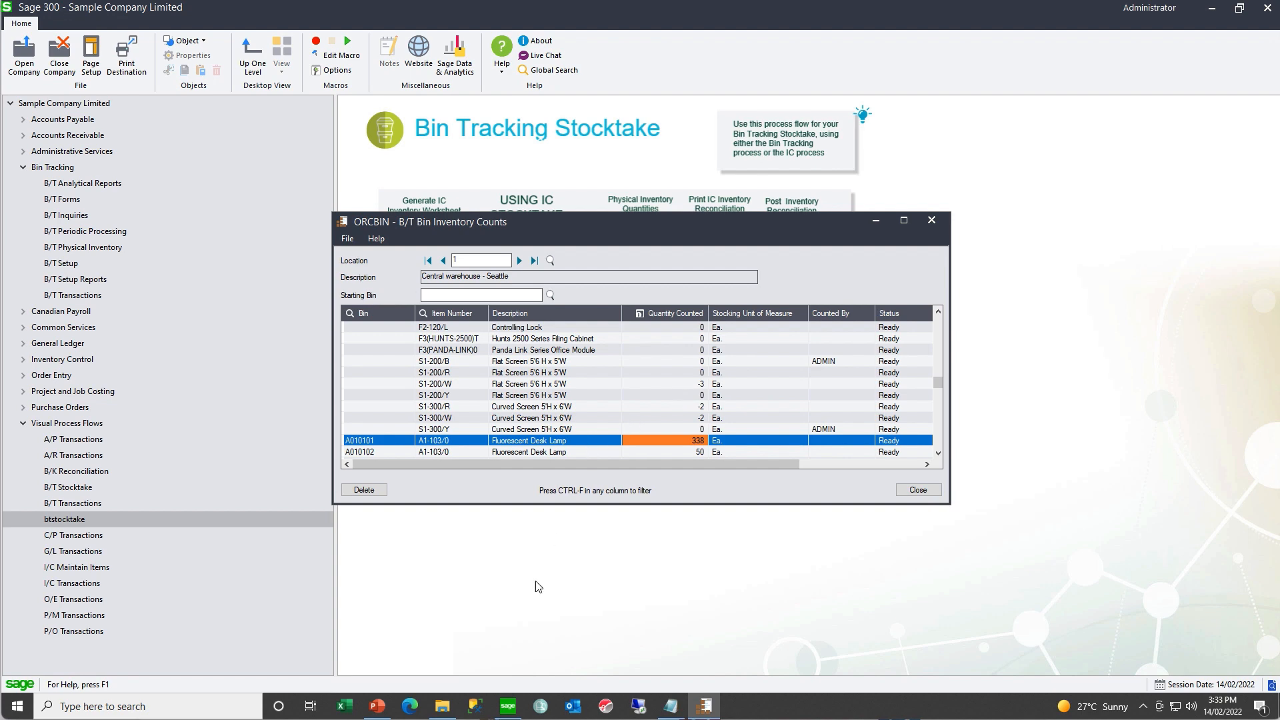
Step: Switch to File Explorer to open a file, and bring up the file commands of the bin inventory counts
left_click(443, 707)
left_click(569, 588)
double_click(568, 588)
left_click(348, 241)
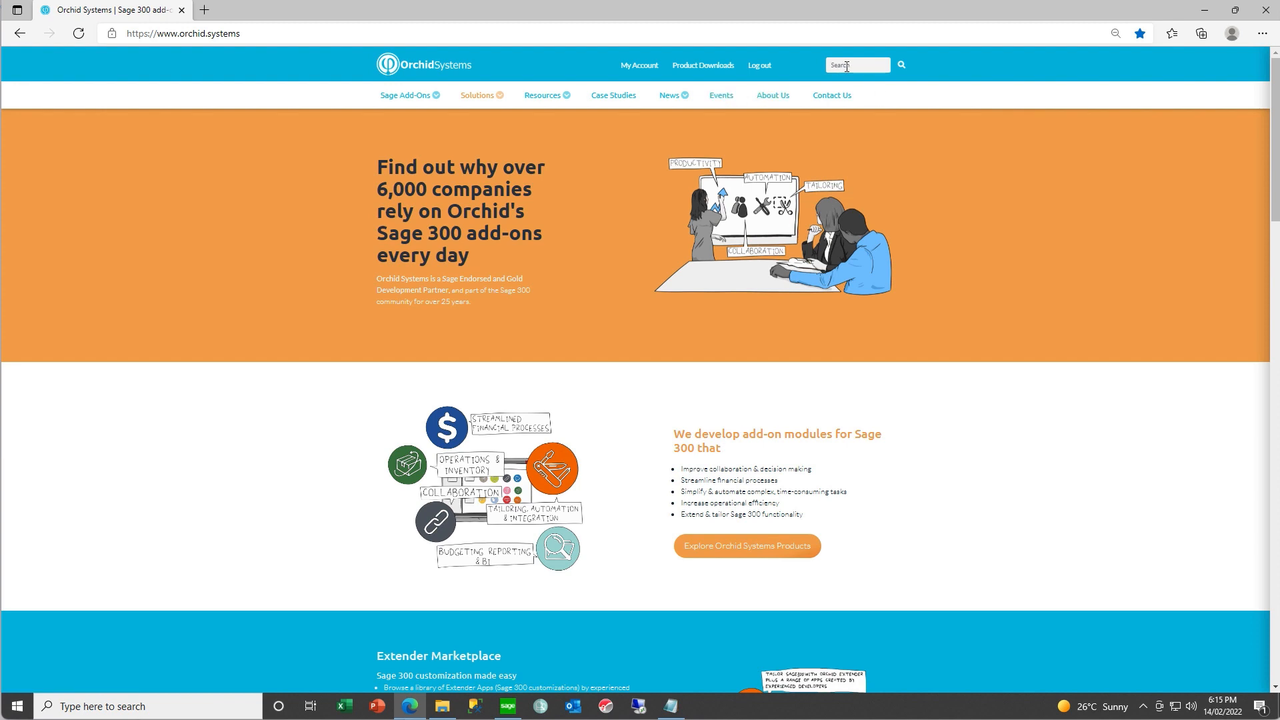
Step: Search the Orchid Knowledgebase for "lot cu" and read the article "Pre-validate B/T Item lot stocktake count before posting" down to its attached cube
mouse_move(545, 94)
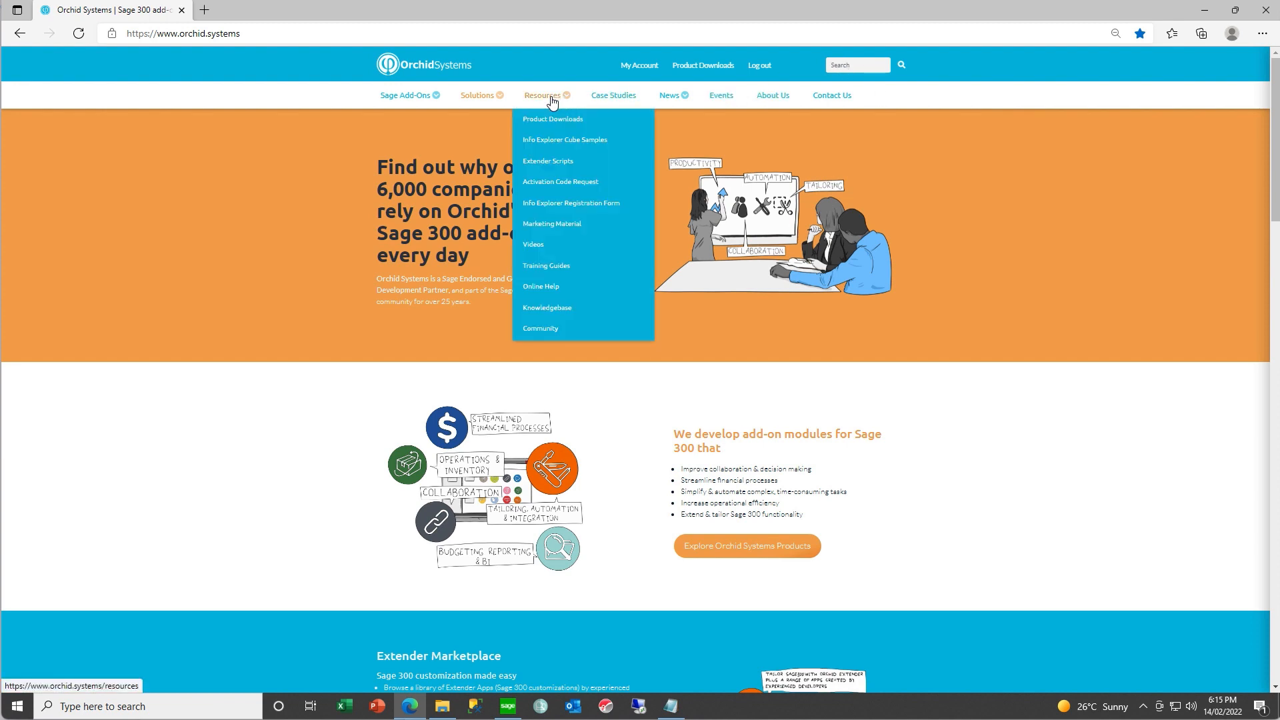
left_click(560, 305)
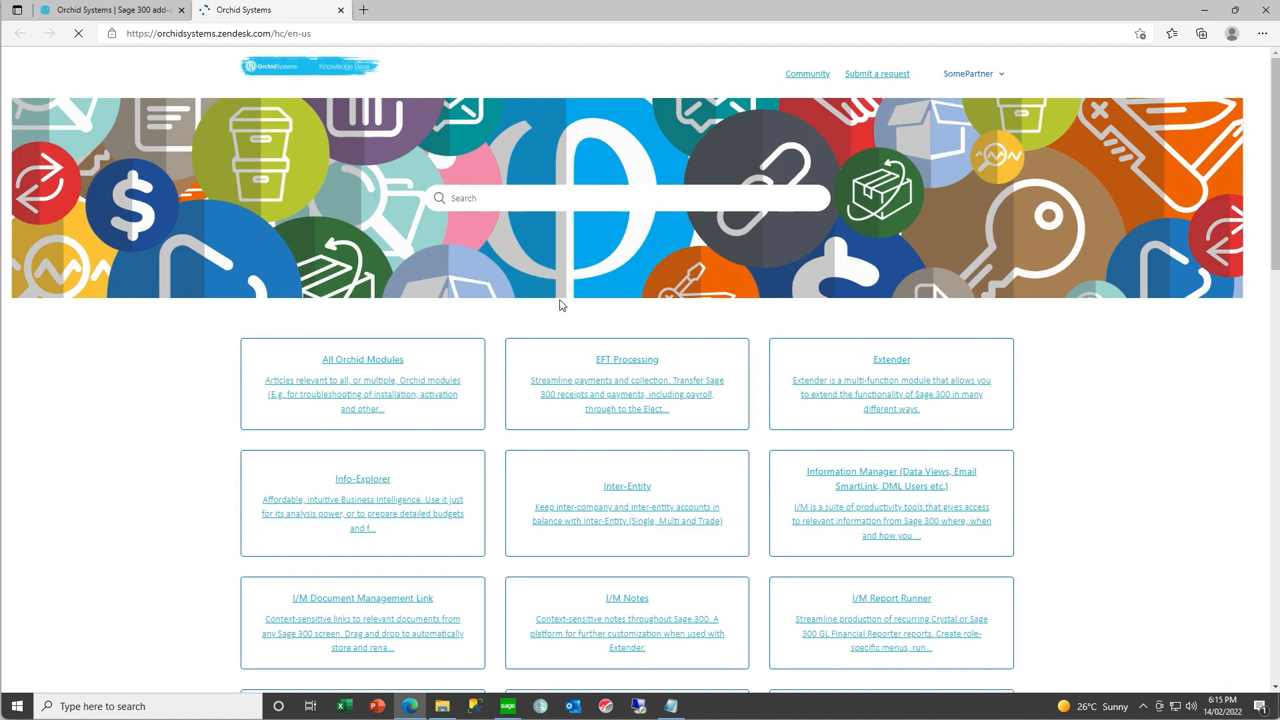
left_click(492, 205)
type("lot")
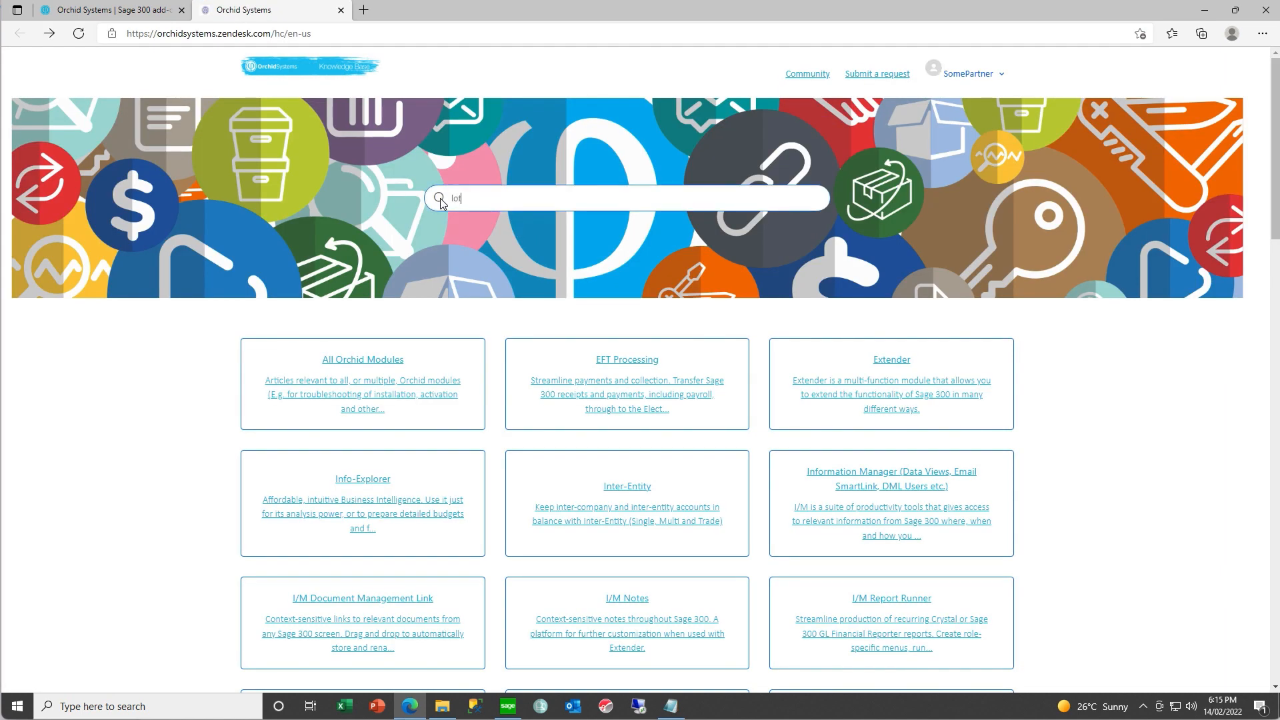
type(" cu")
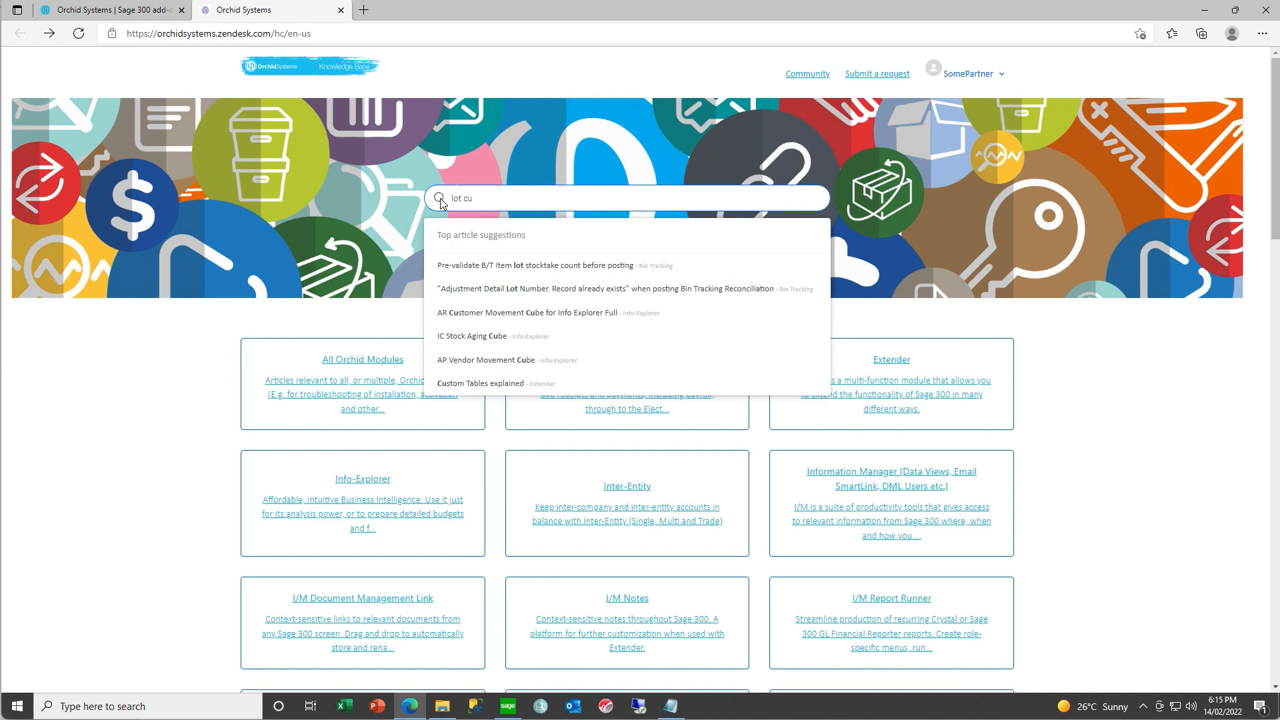
left_click(451, 272)
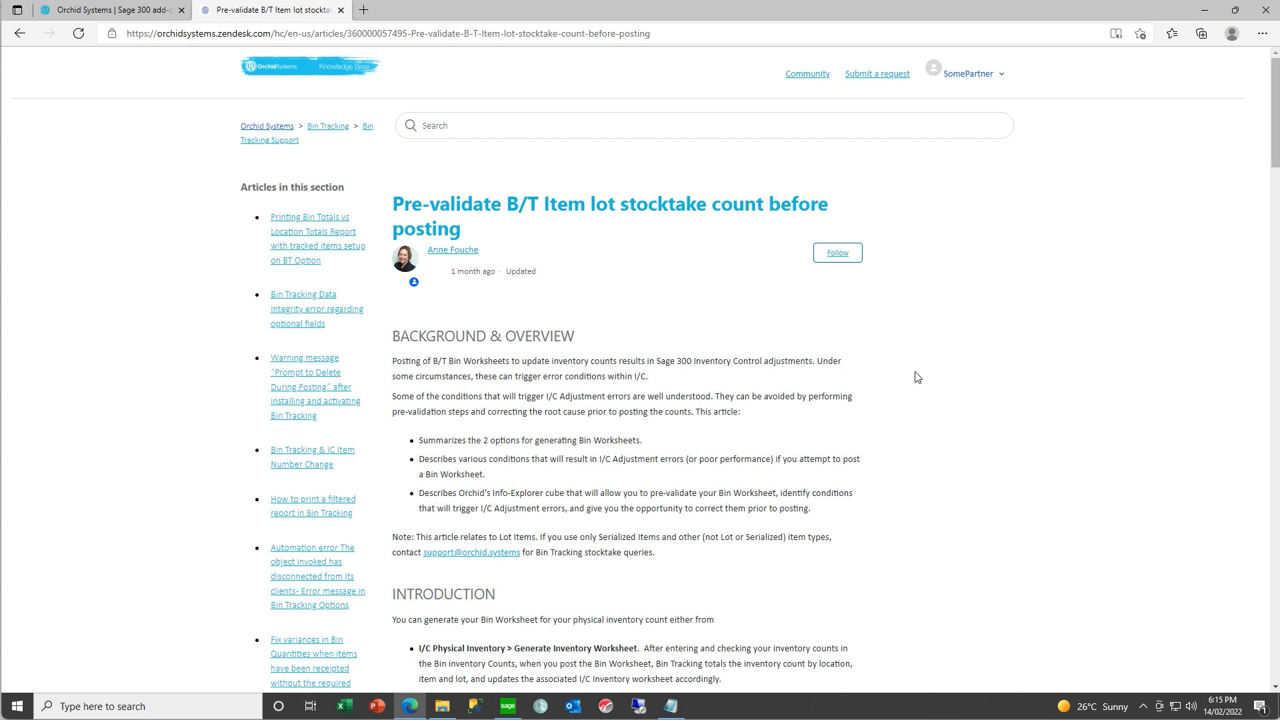
scroll(916, 378, "down", 15)
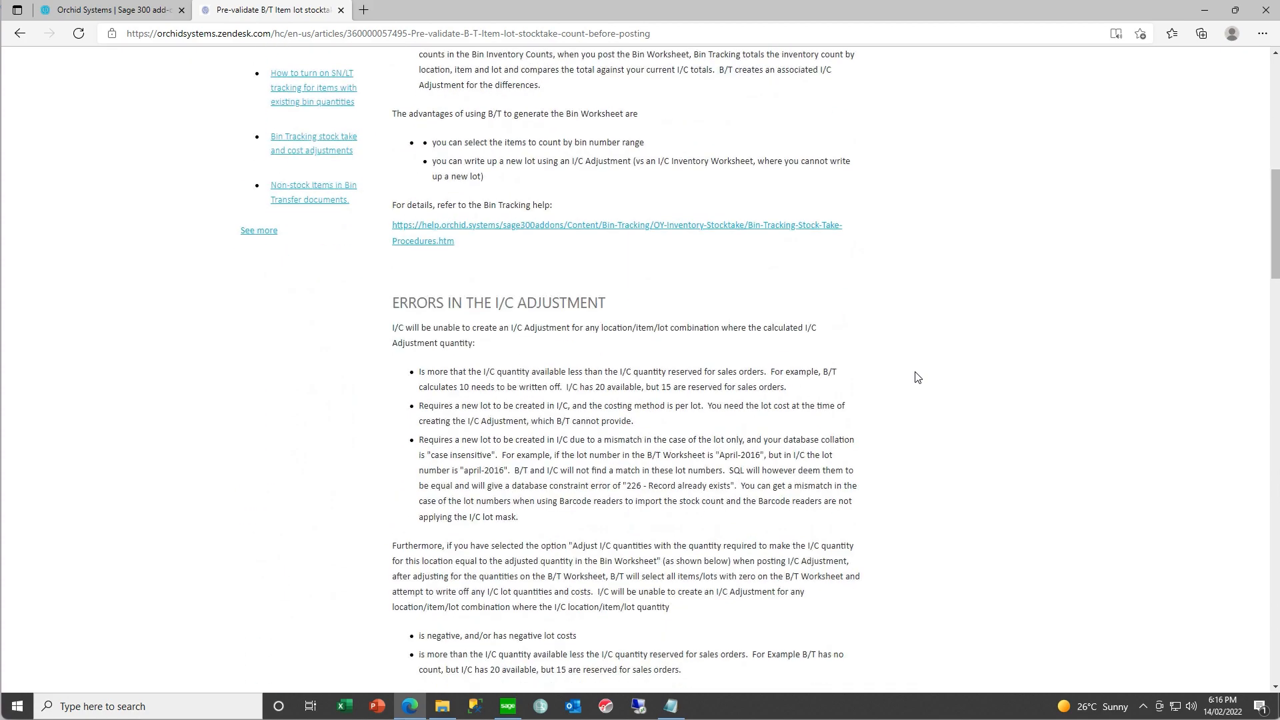
scroll(916, 378, "down", 15)
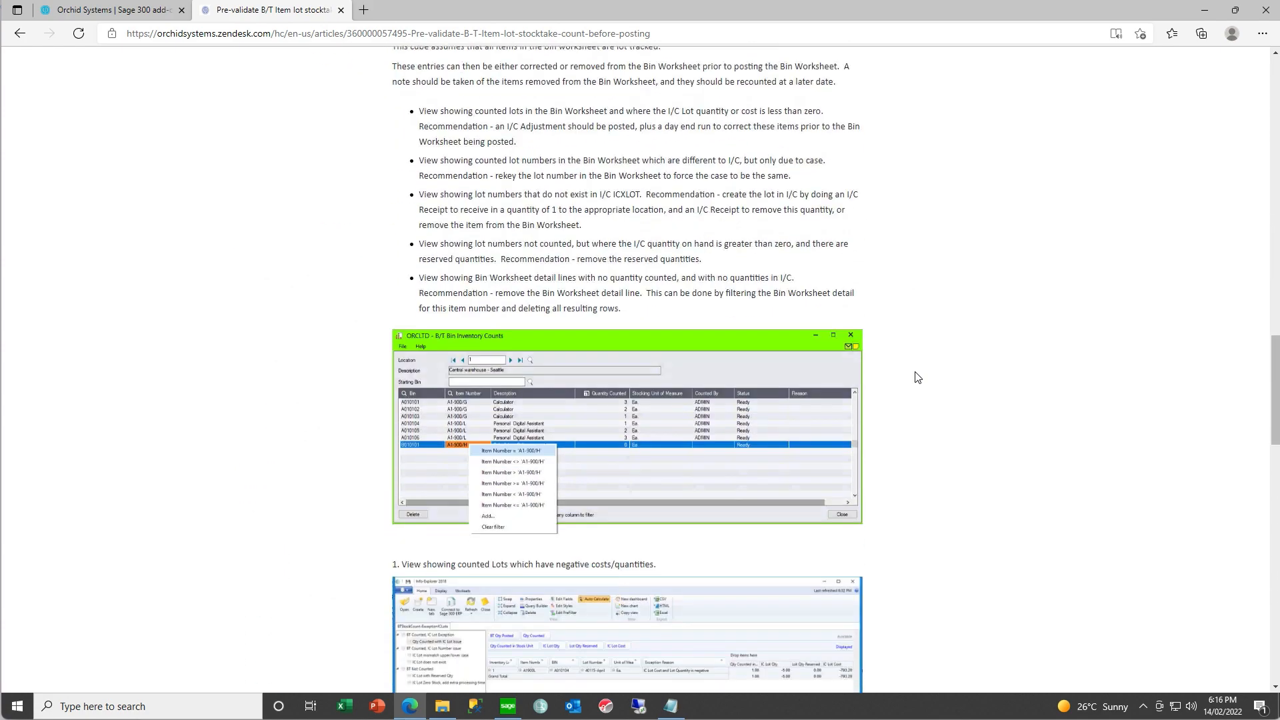
scroll(916, 377, "down", 15)
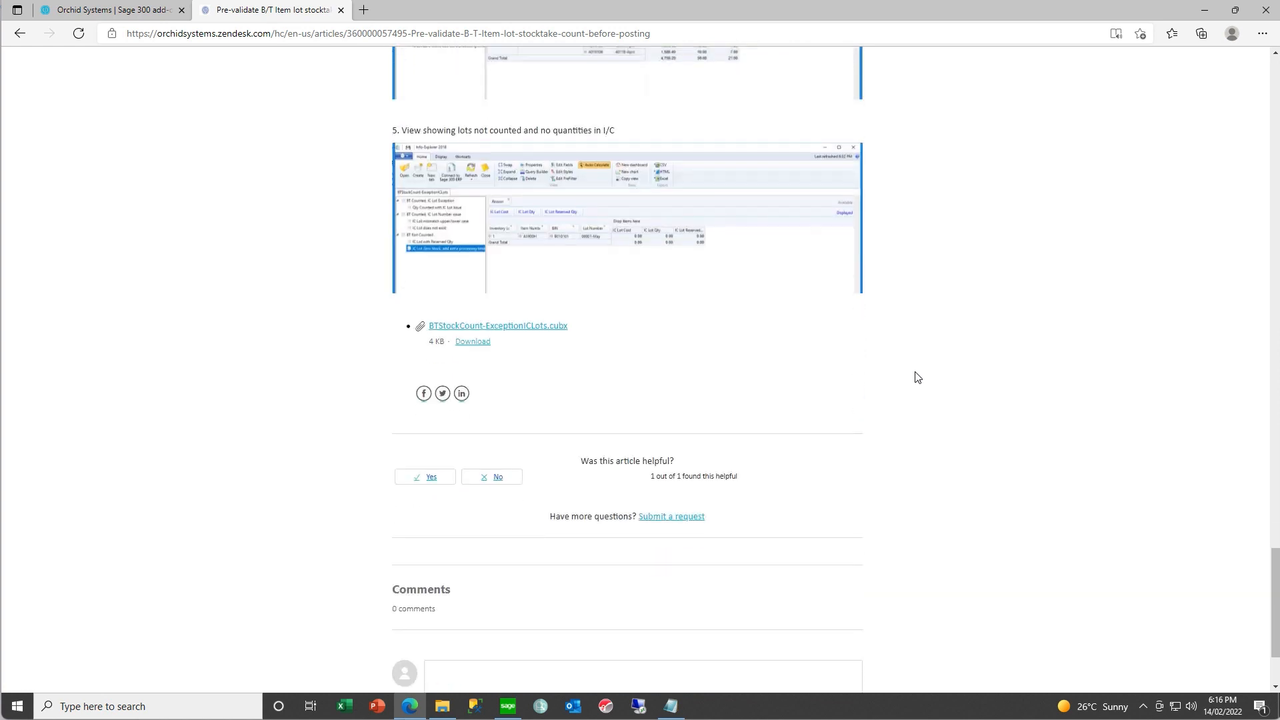
Step: Switch to Info-Explorer and open the recent cube BTSTOCKCOUNT-EXCEPTIONICLOTS
left_click(509, 707)
left_click(541, 710)
left_click(26, 22)
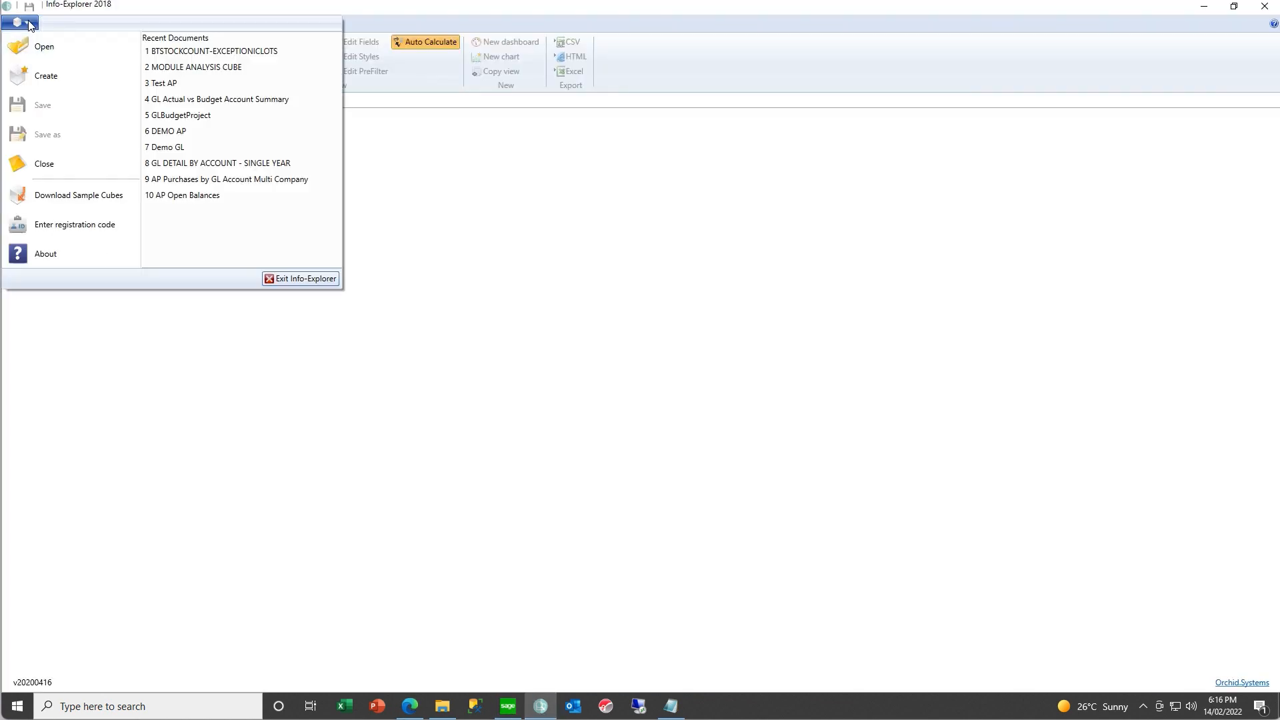
left_click(210, 52)
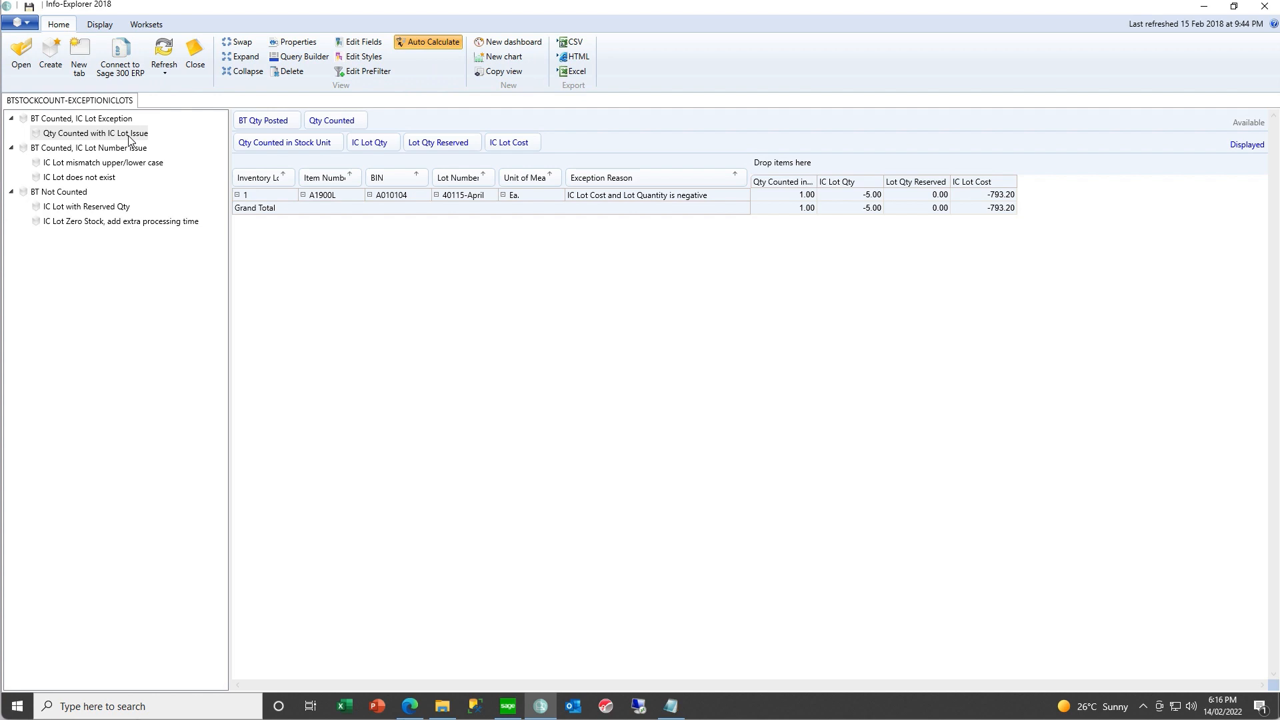
Step: Review the cube's views for lot case mismatches, nonexistent lots, lots with reserved quantity, and counted quantities with lot issues
left_click(148, 167)
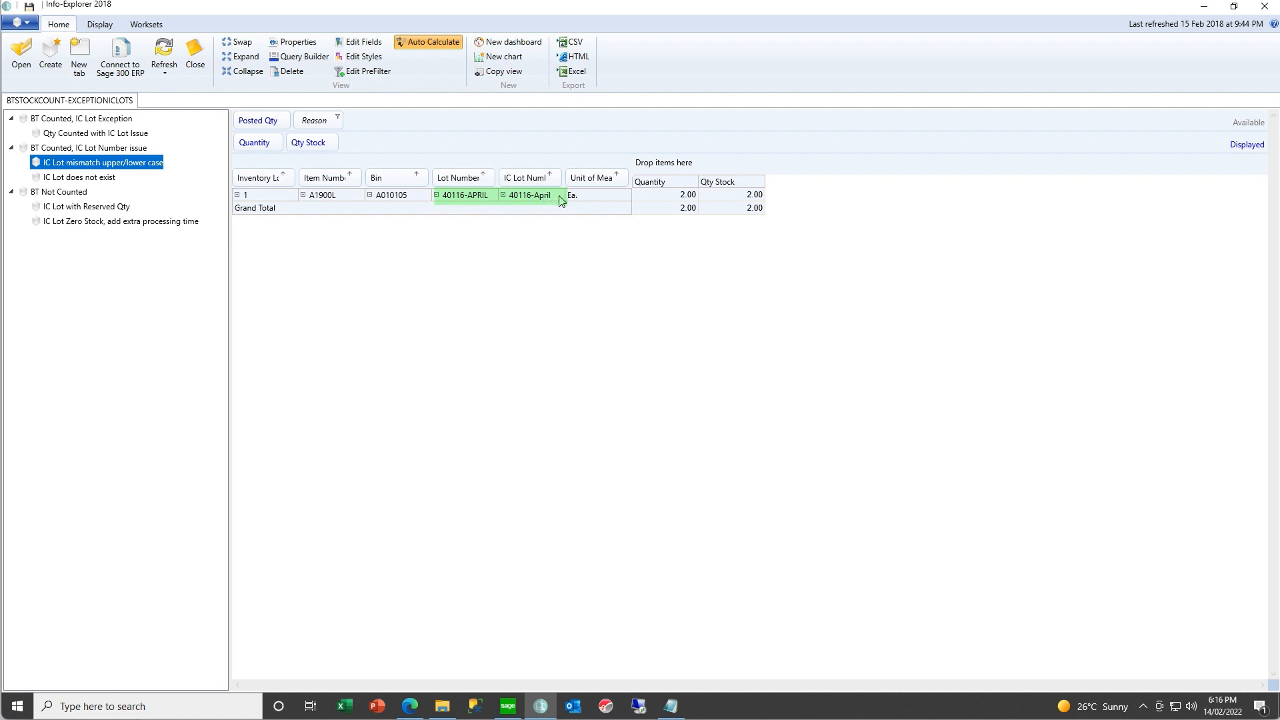
left_click(69, 180)
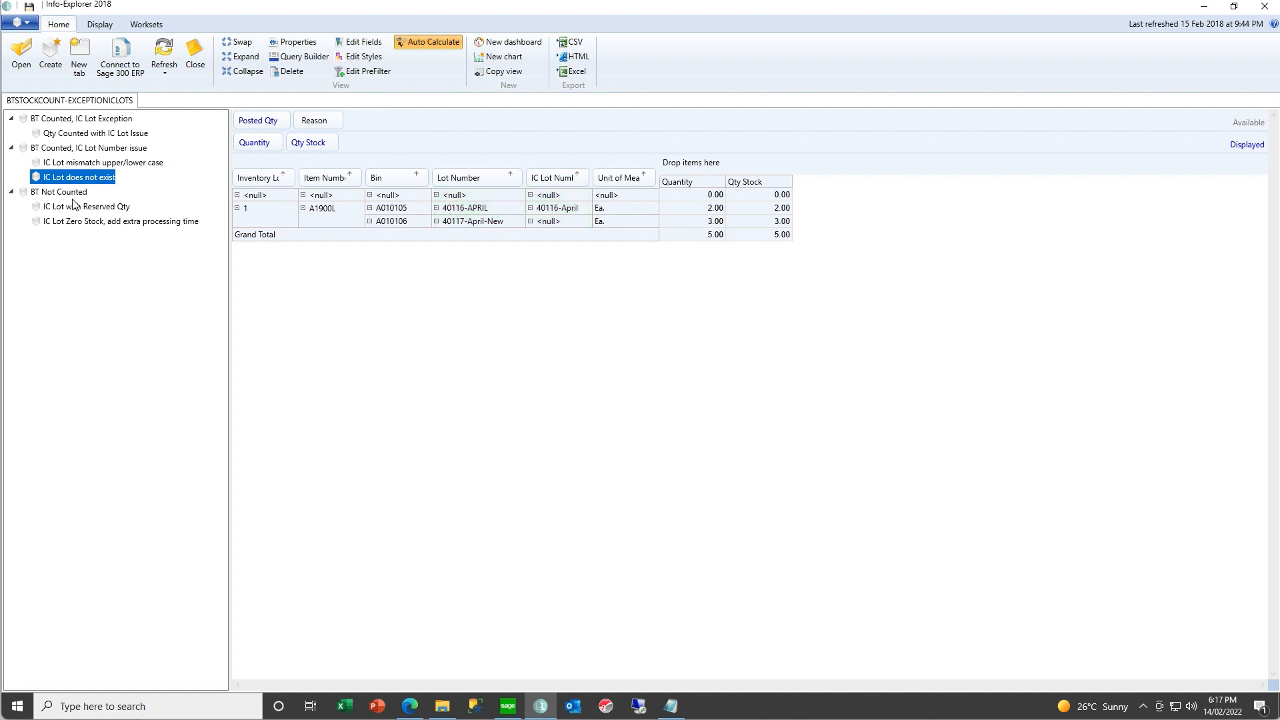
left_click(73, 209)
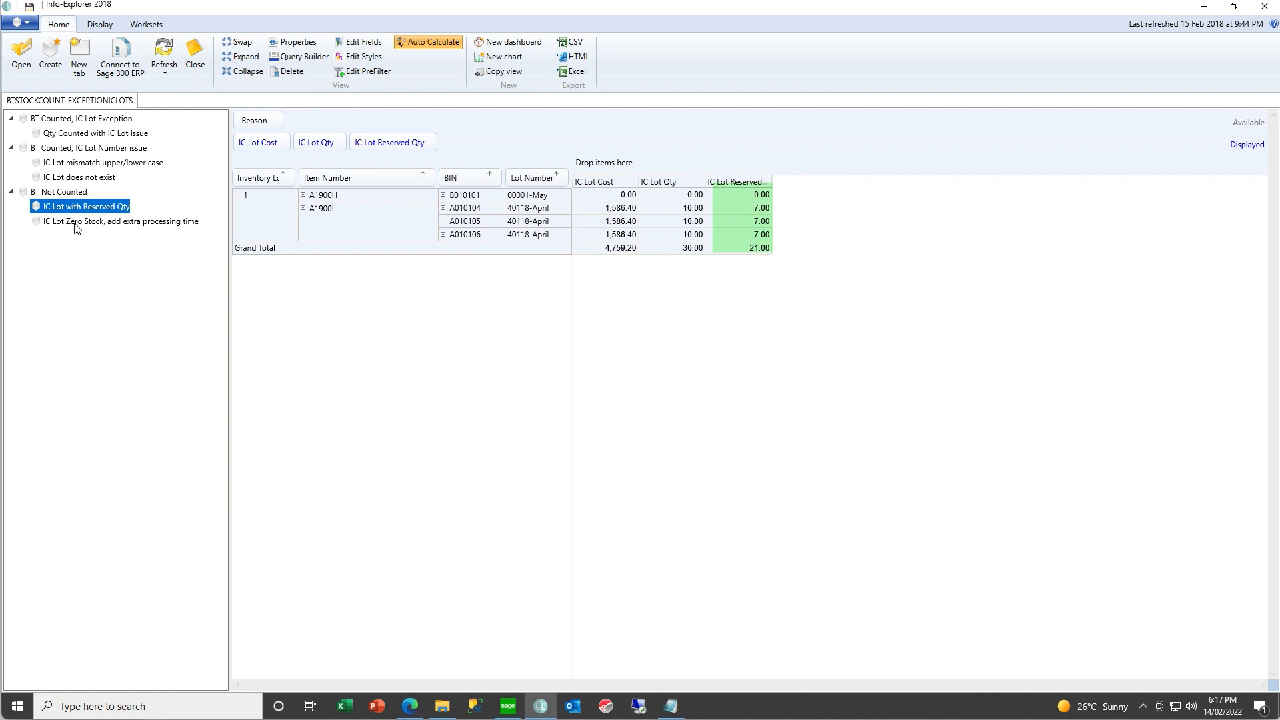
left_click(66, 135)
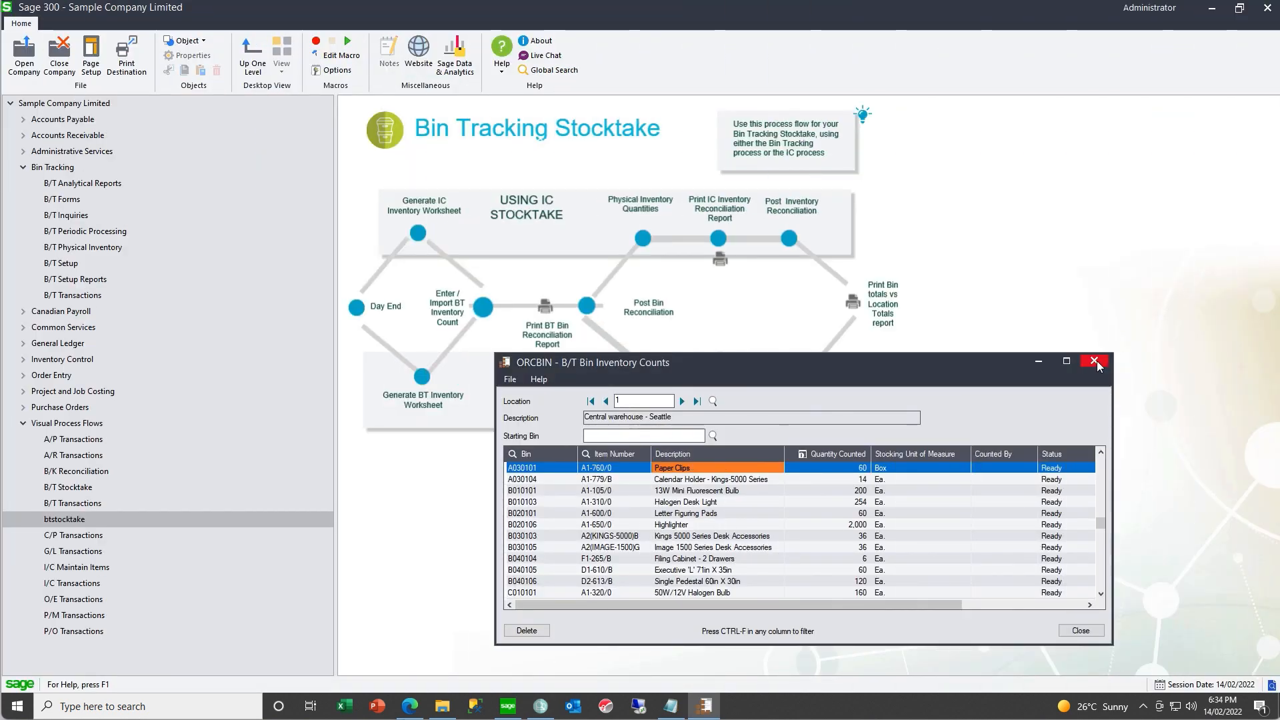
Step: In Sage 300, close the bin inventory counts and open Post Bin Reconciliation from the stocktake flow
left_click(1094, 364)
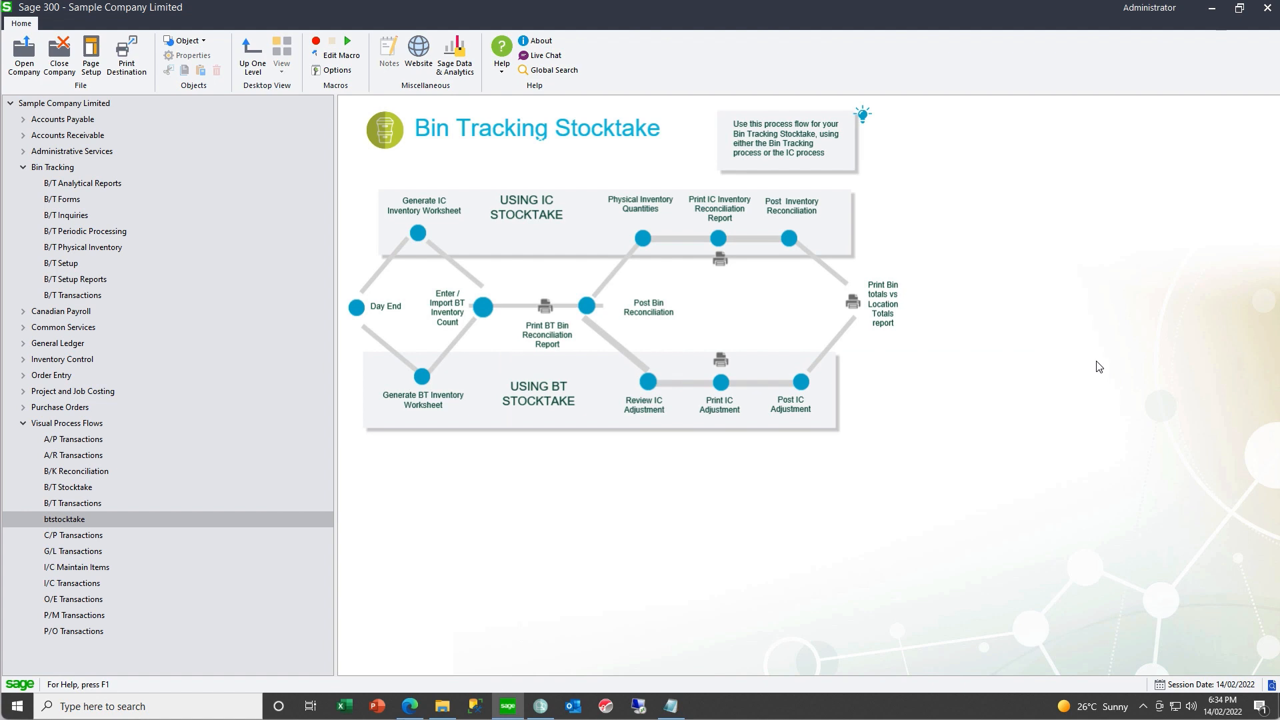
left_click(585, 306)
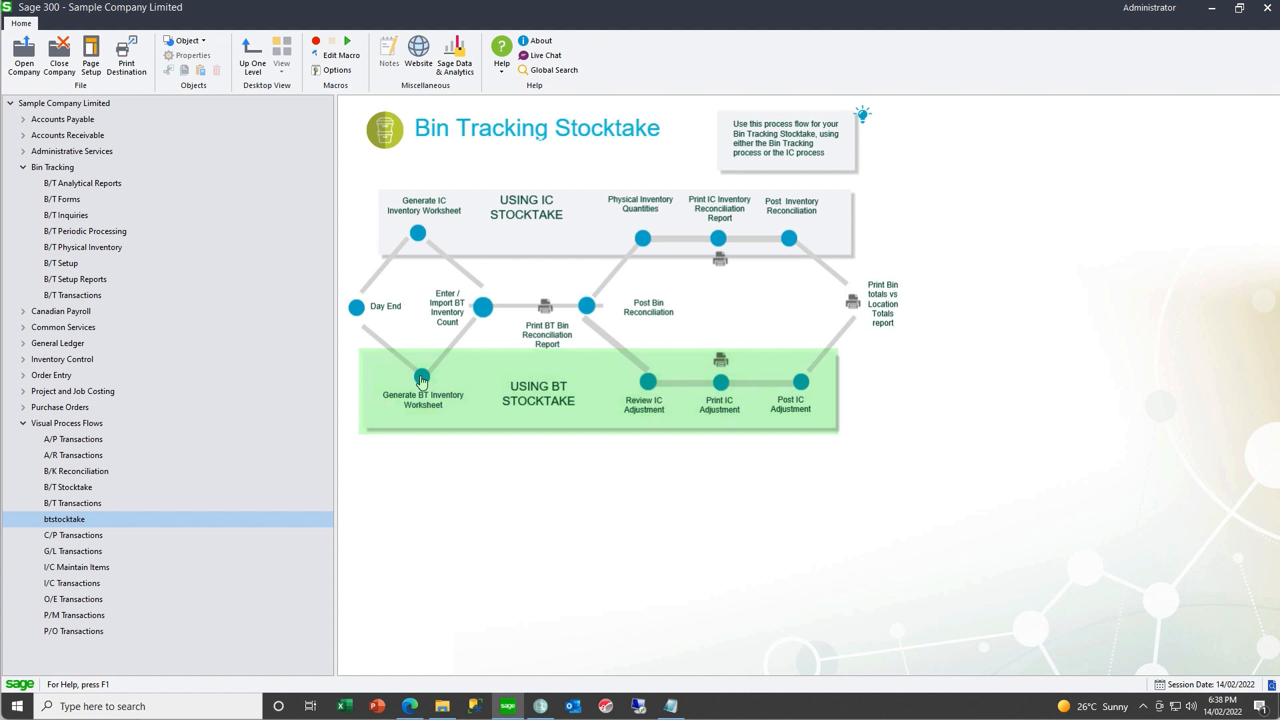
Step: Generate the B/T bin inventory worksheet for location 1 to 1, and close the worksheet window
left_click(421, 378)
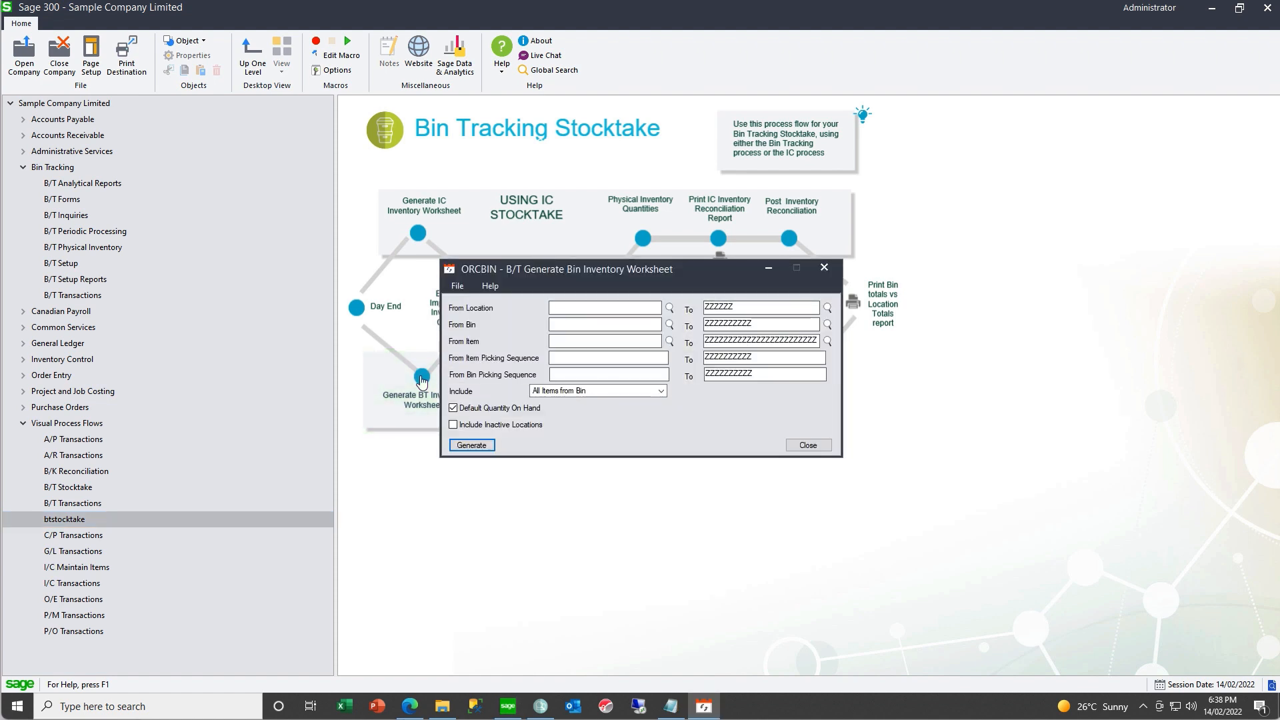
left_click(566, 306)
type("1")
key("Tab")
type("1")
left_click(471, 445)
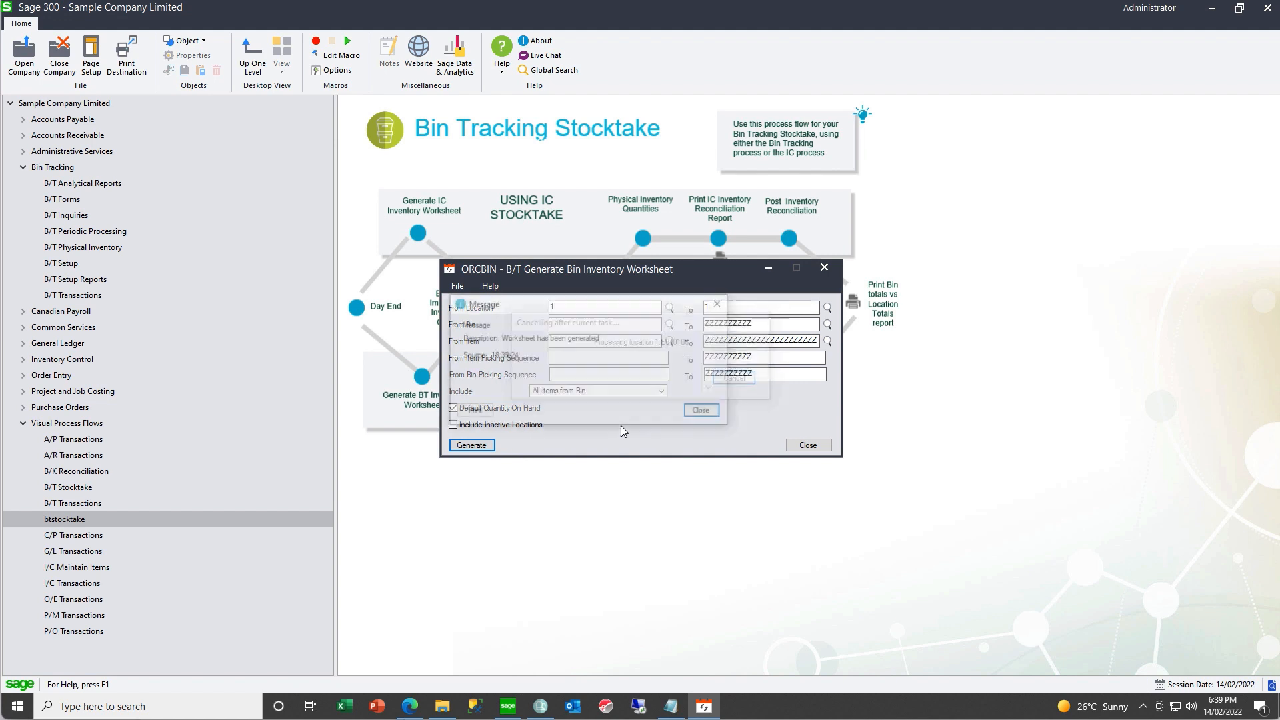
left_click(708, 414)
left_click(808, 445)
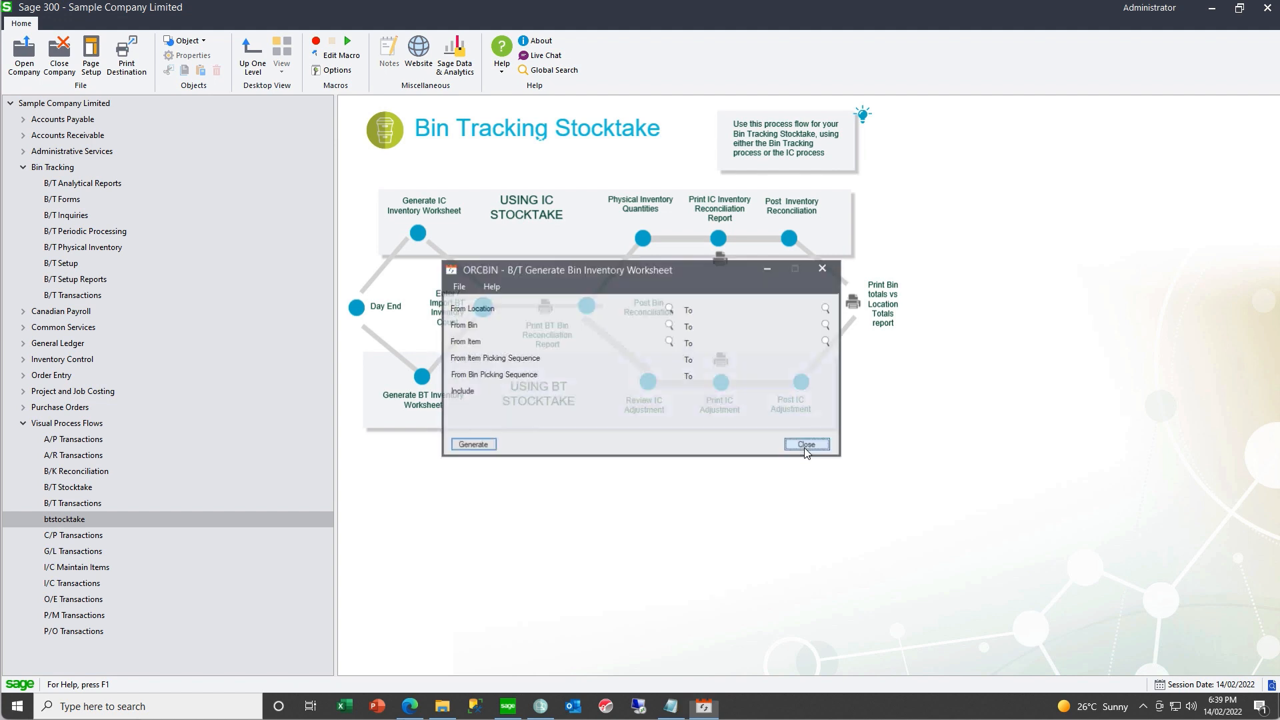
Step: Open the B/T bin inventory counts for location 1 and set the A1-103/0 count in bin A010101 to 337
left_click(484, 308)
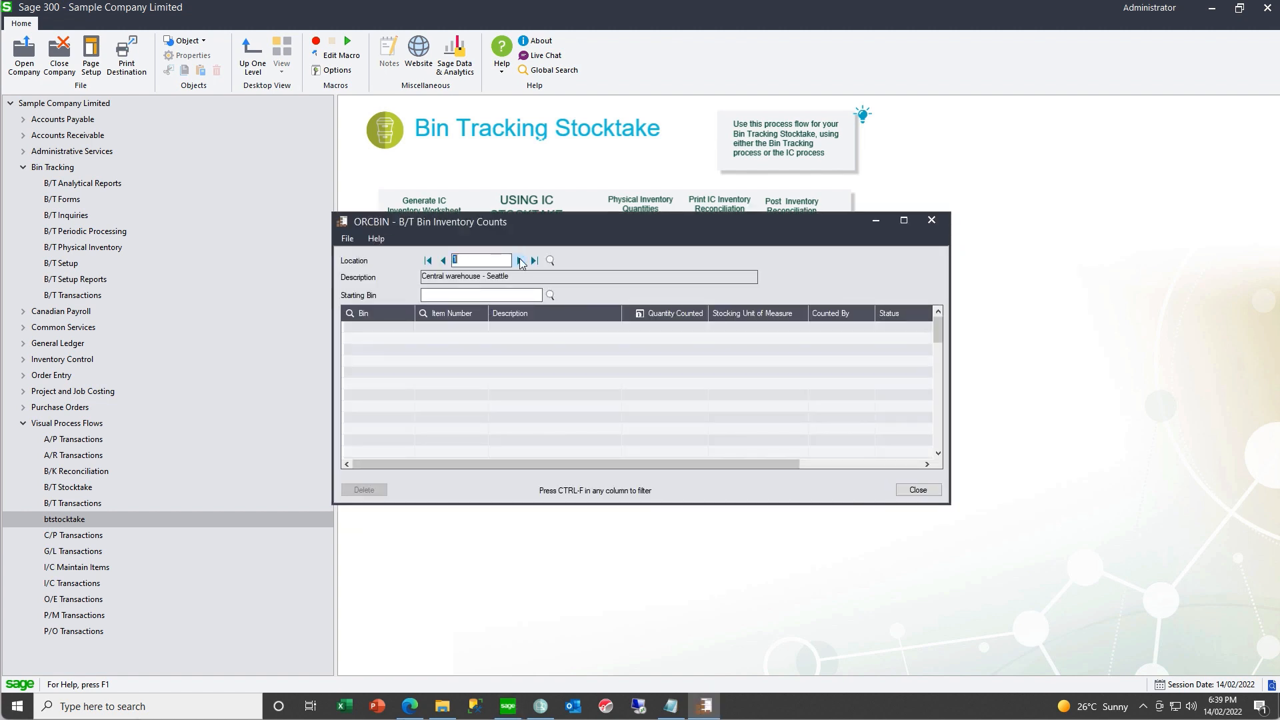
left_click(519, 260)
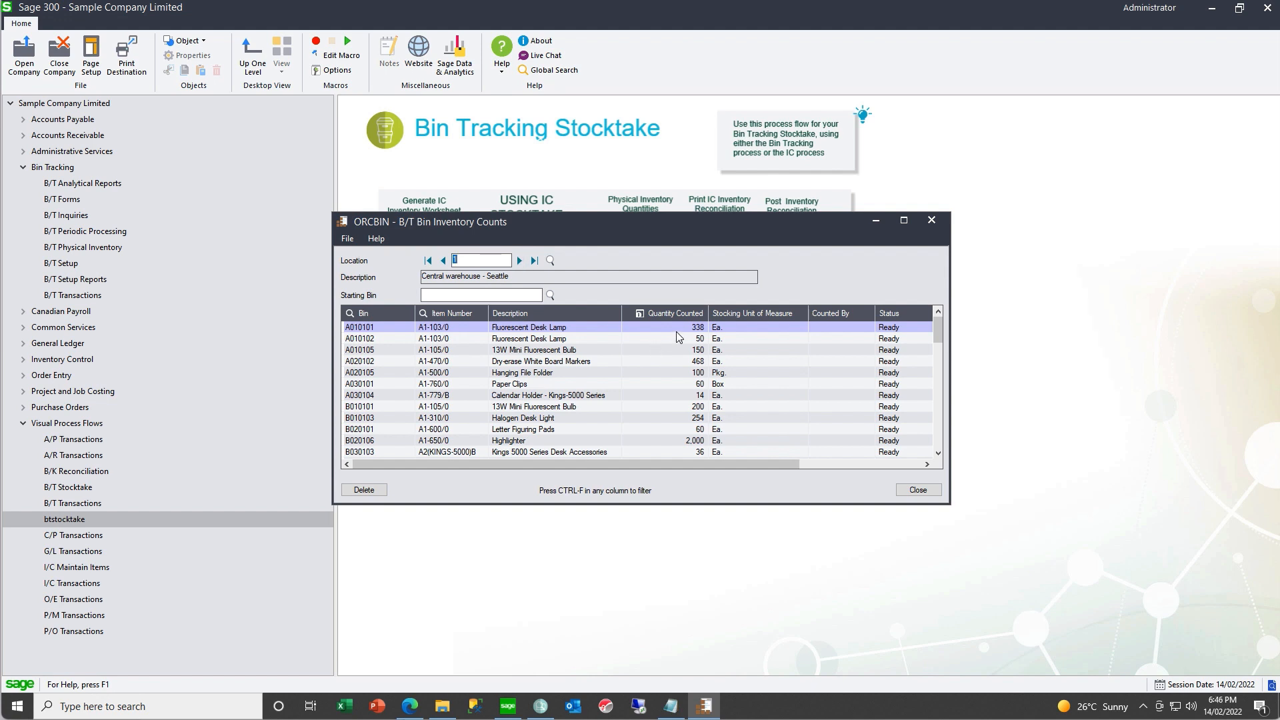
left_click(680, 332)
type("337")
key("Tab")
Step: Set the counted quantity of A1-103/0 in bin A010102 to 48
left_click(663, 340)
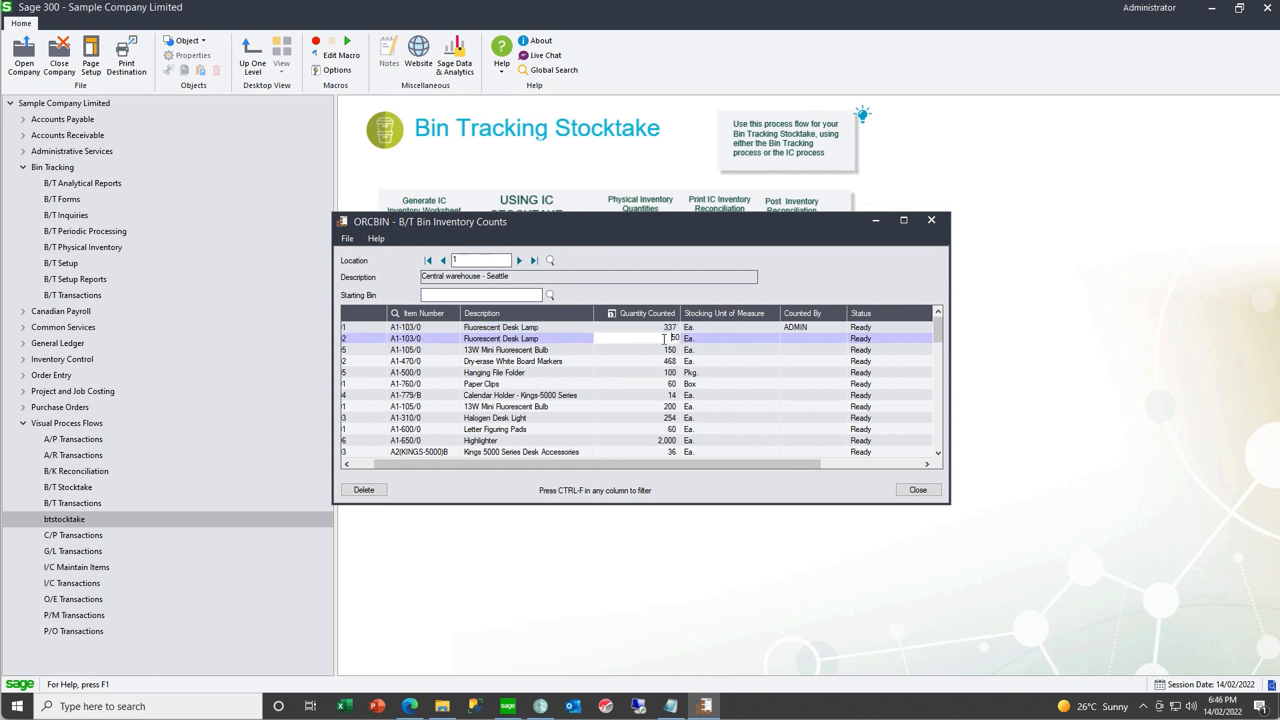
type("48")
key("Delete")
key("Delete")
key("Tab")
Step: Set the counts to 155 for A1-105/0 in bin A010105 and 460 for A1-470/0 in bin A020102, and close the counts window
left_click(664, 351)
type("155")
key("Delete")
key("Delete")
key("Delete")
key("Tab")
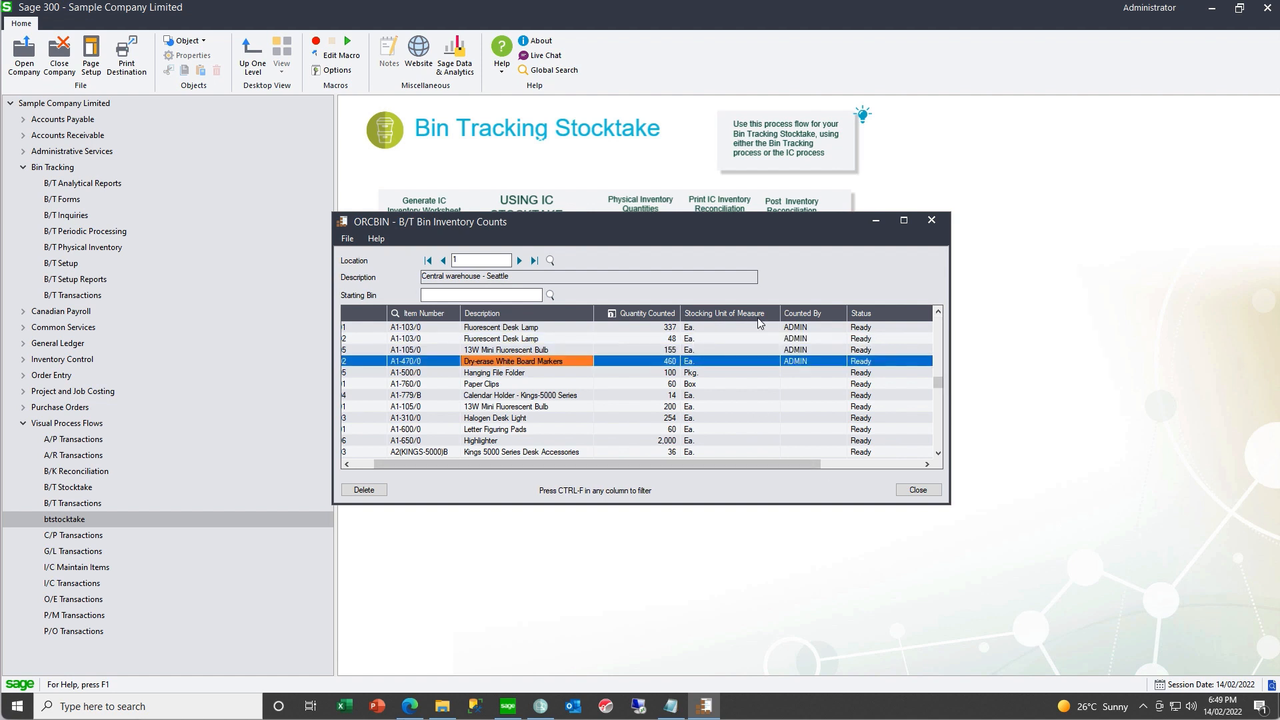
left_click(931, 220)
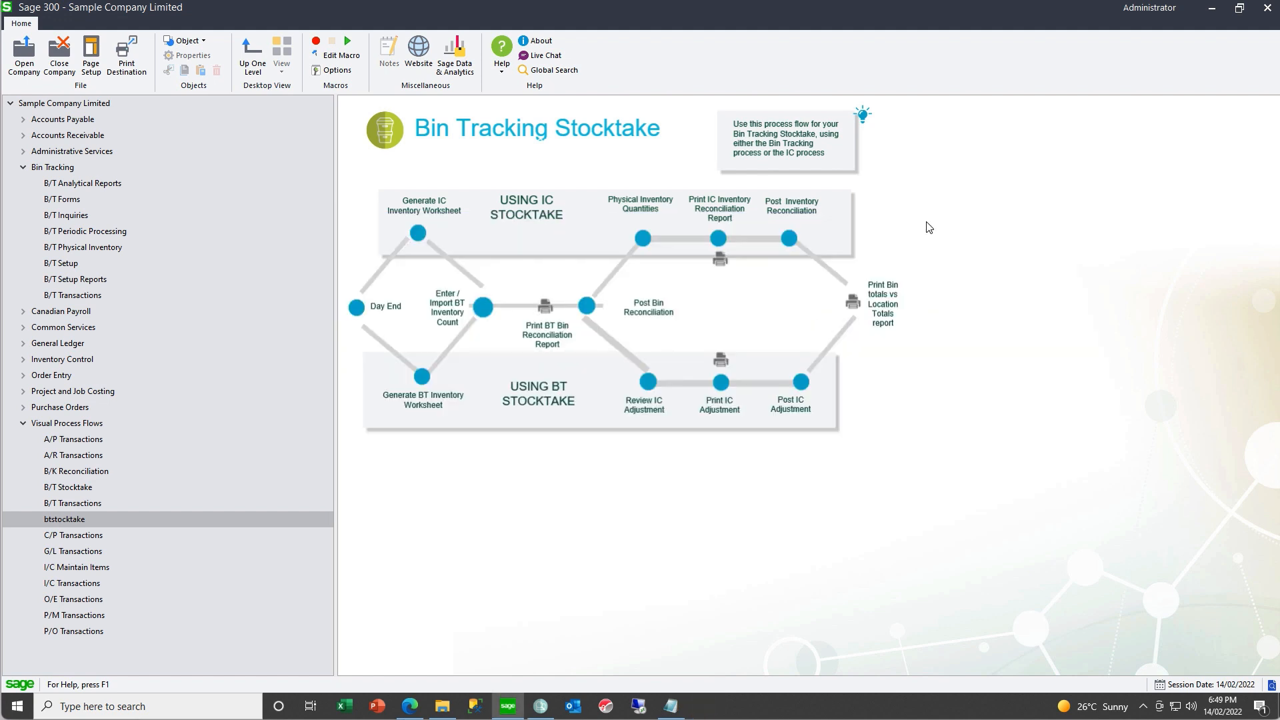
Step: Open Post Bin Reconciliation from the stocktake flow and start posting for location 1 to 1
left_click(587, 308)
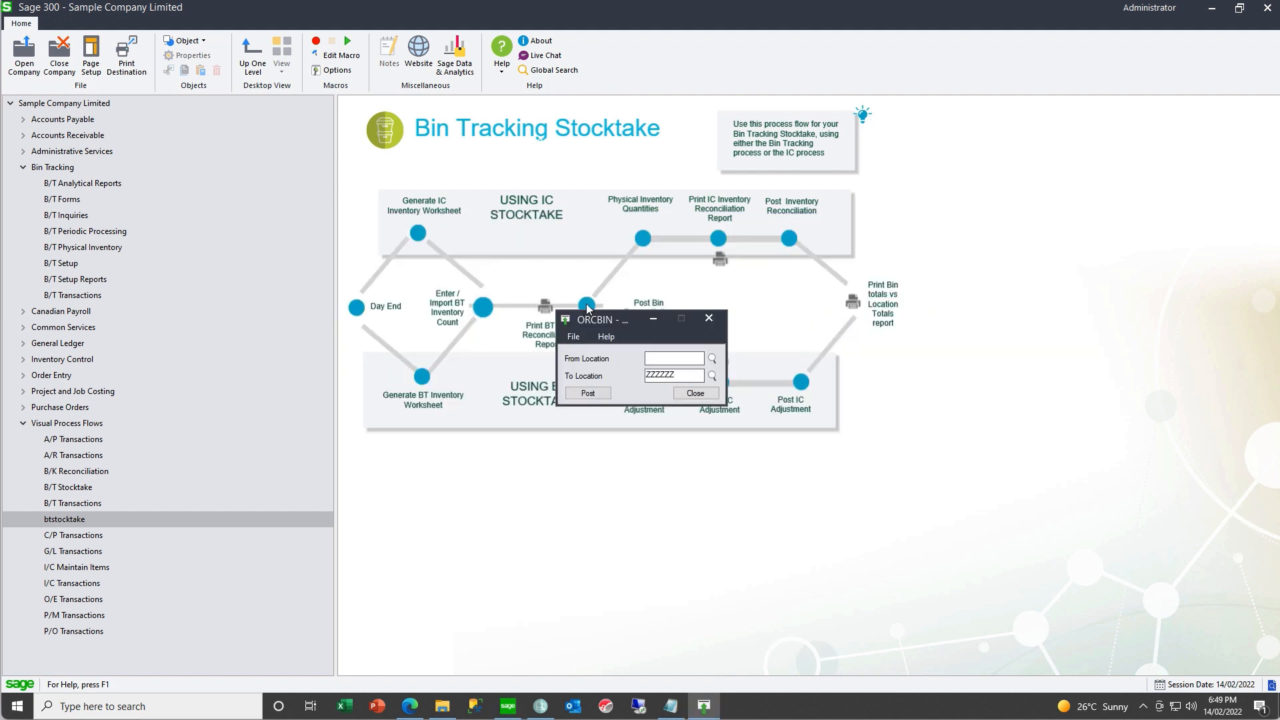
key("Tab")
type("1")
left_click(587, 393)
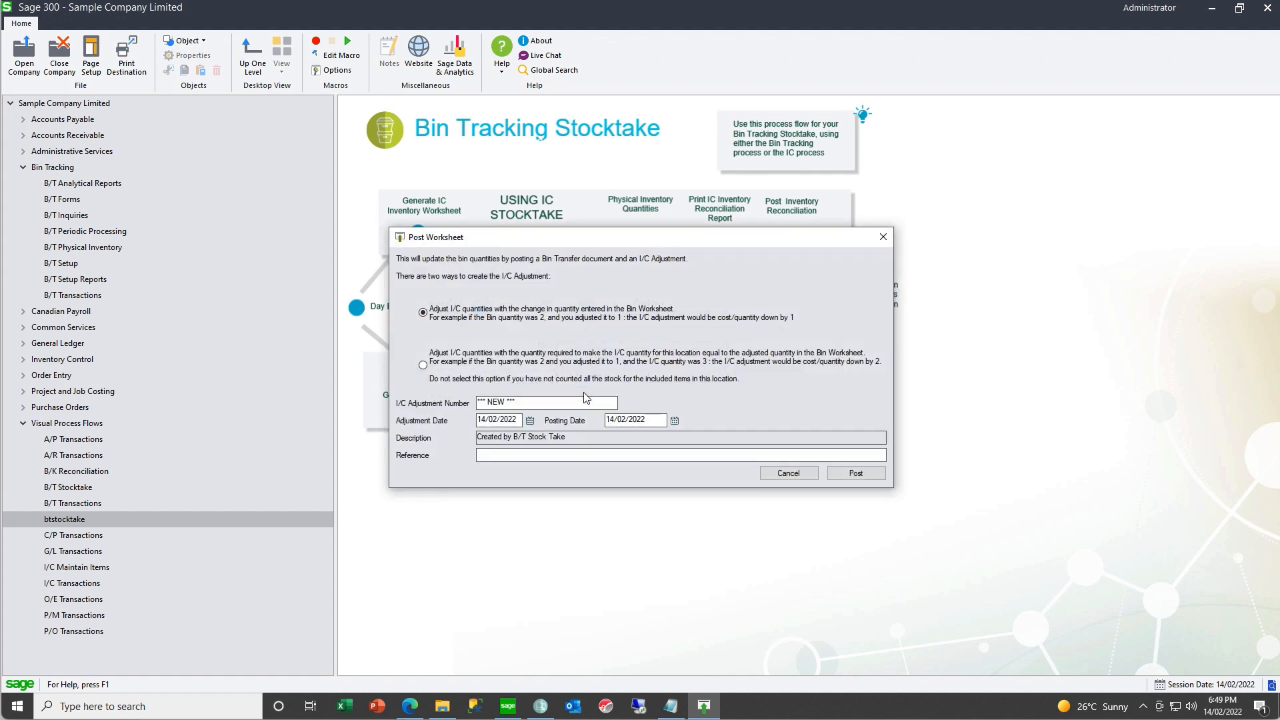
Step: Post the bin worksheet with the reference "Stock Take", and close the posting messages and the reconciliation window
left_click(514, 454)
type("Stock Take")
left_click(856, 472)
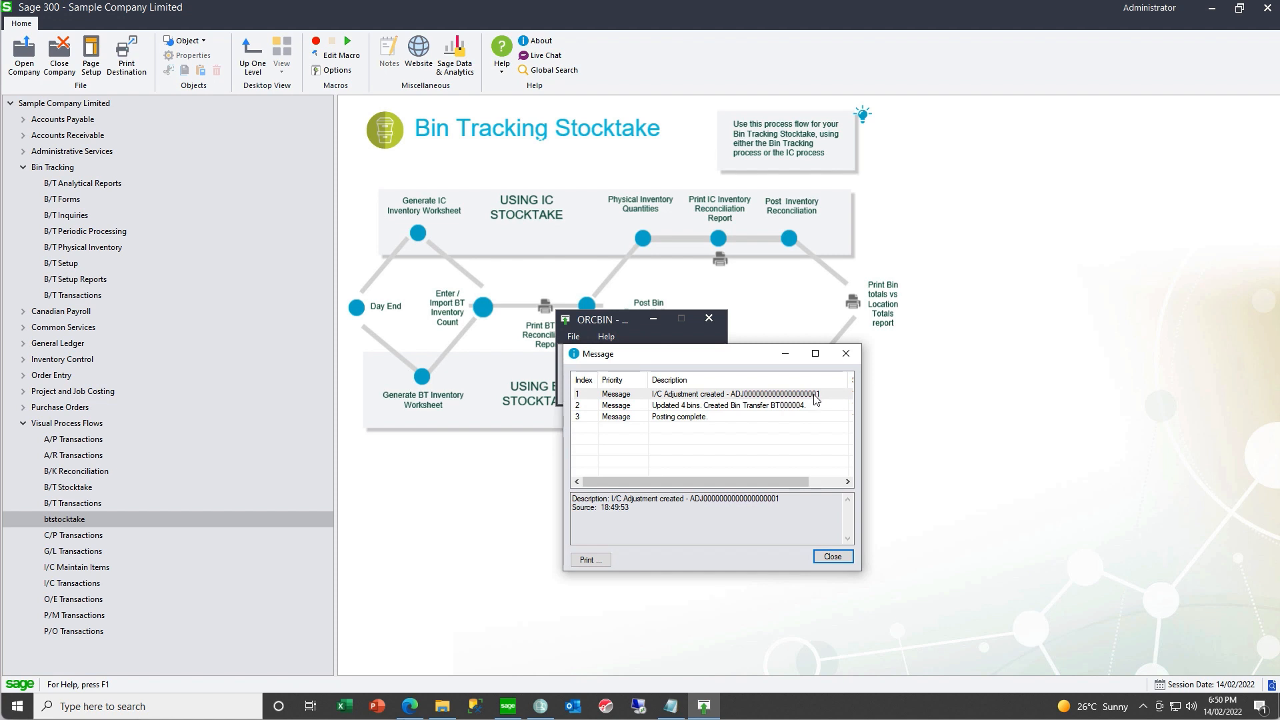
left_click(832, 557)
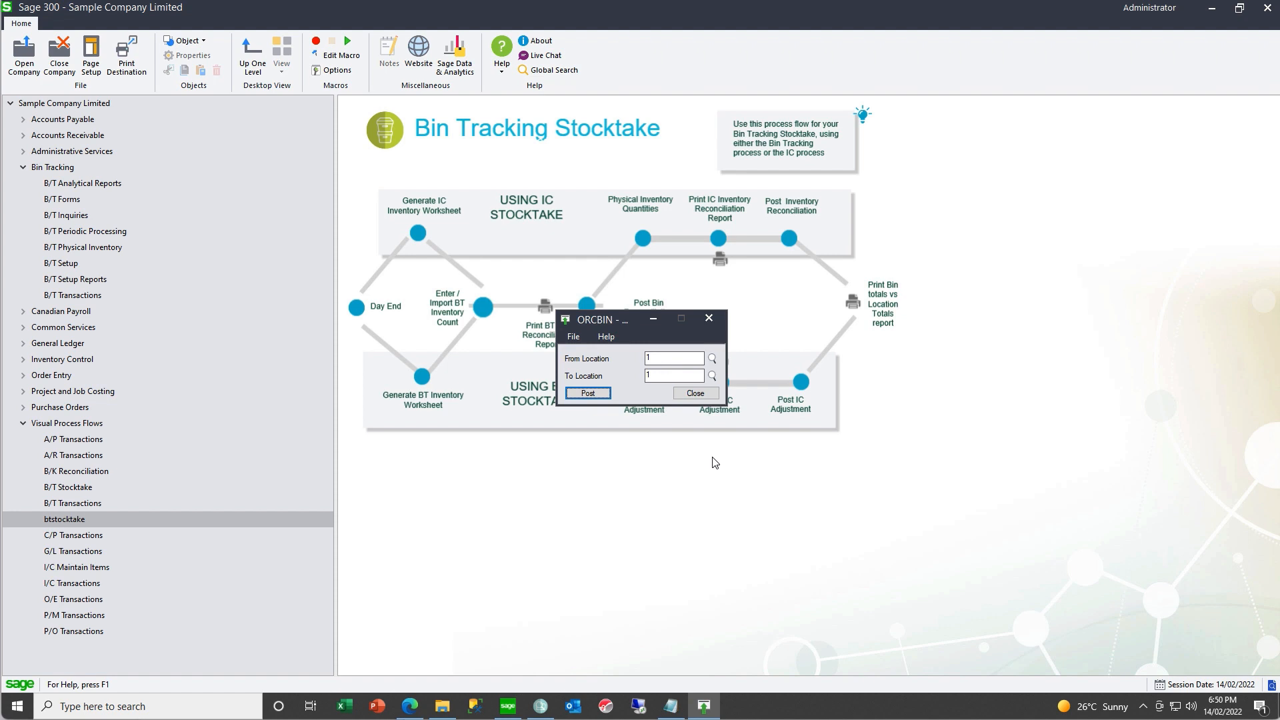
left_click(695, 397)
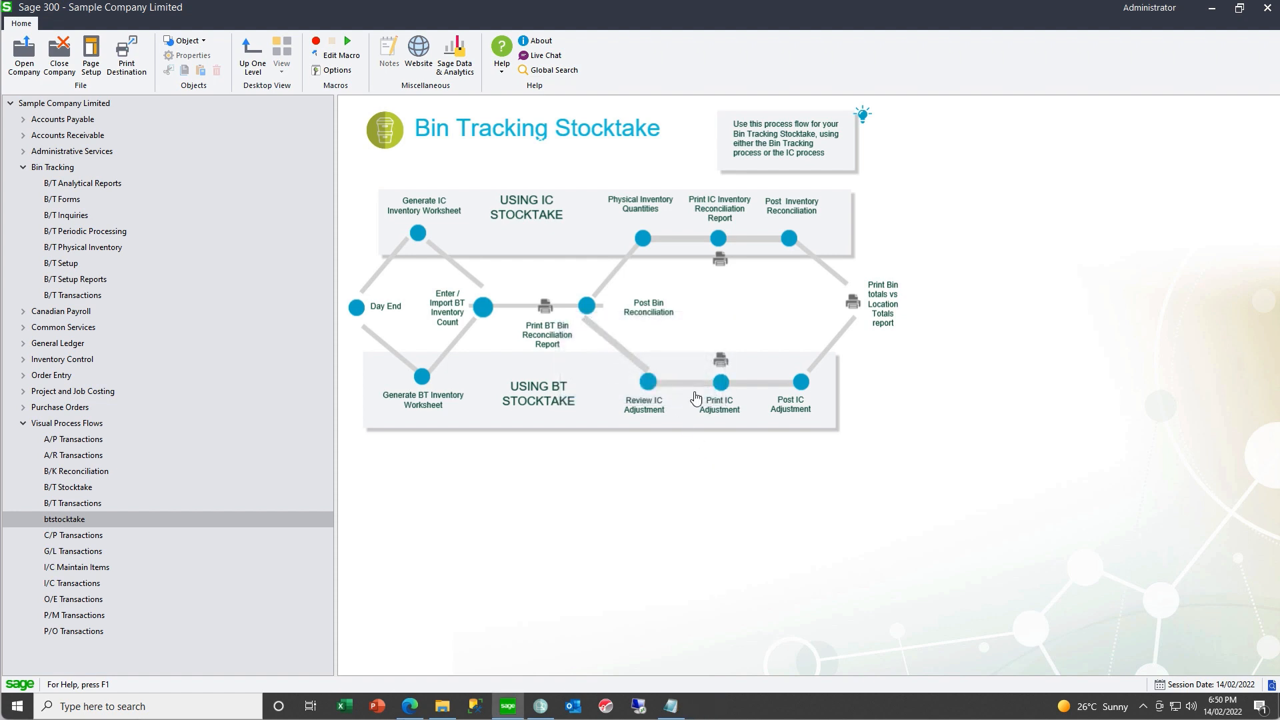
Step: Open bin transfer BT000004 in B/T Bin Transfer, review its pick and put away lines, and close the window
left_click(81, 299)
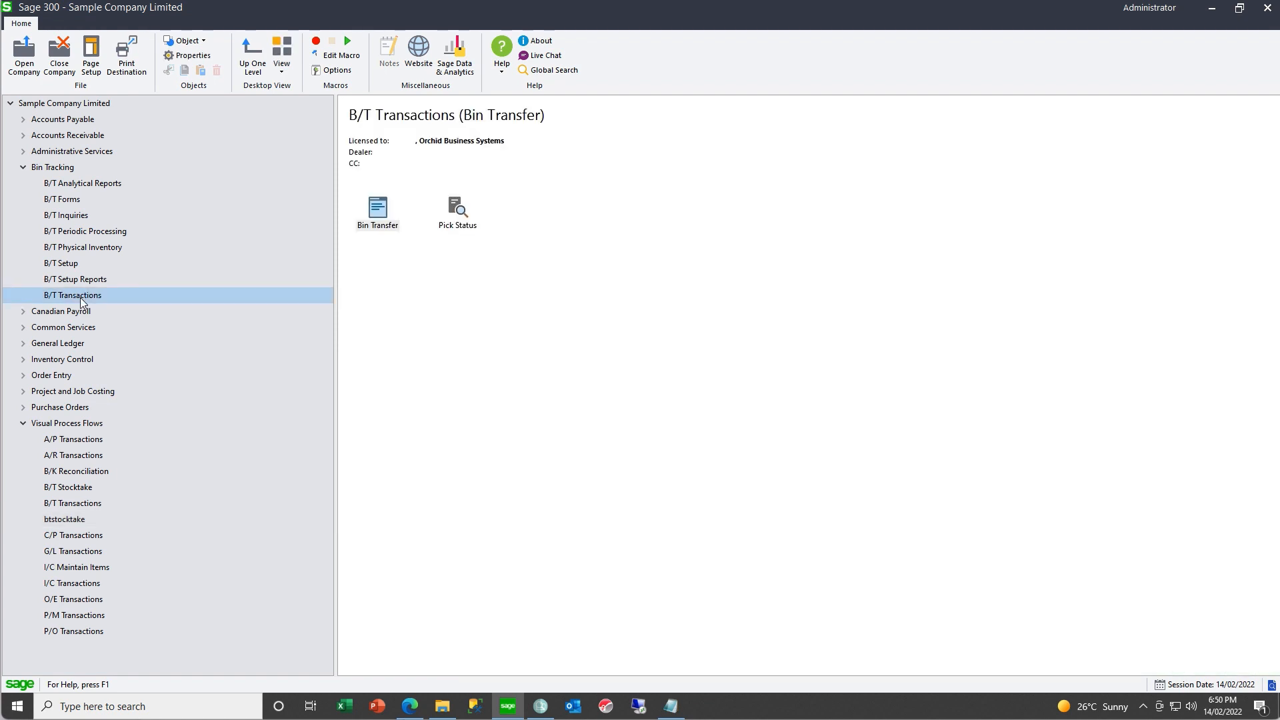
double_click(377, 212)
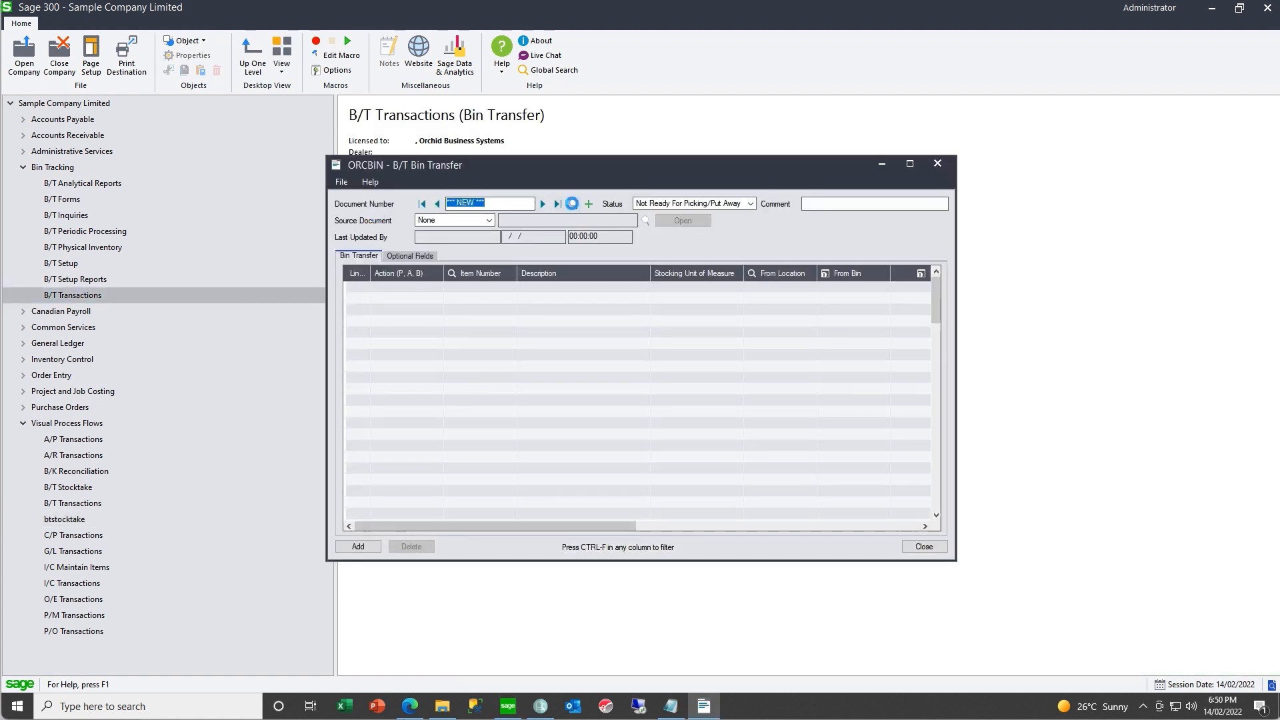
left_click(572, 203)
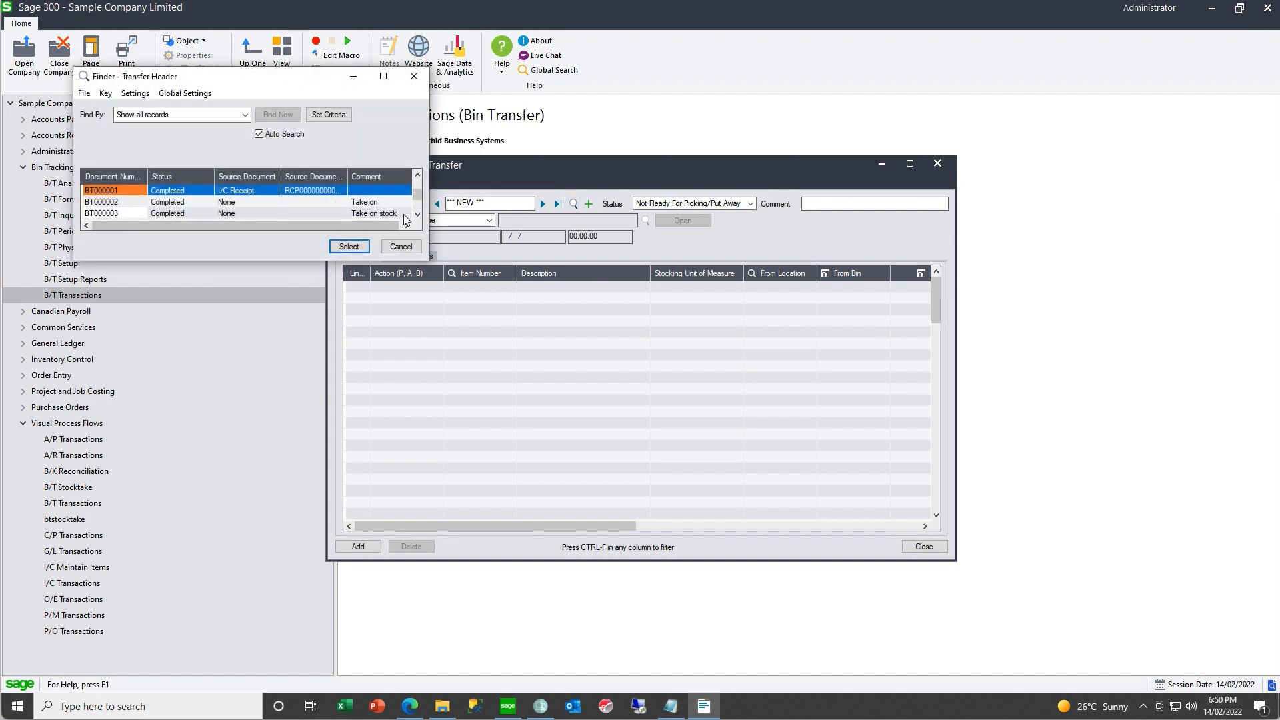
left_click(418, 215)
left_click(418, 214)
left_click(418, 215)
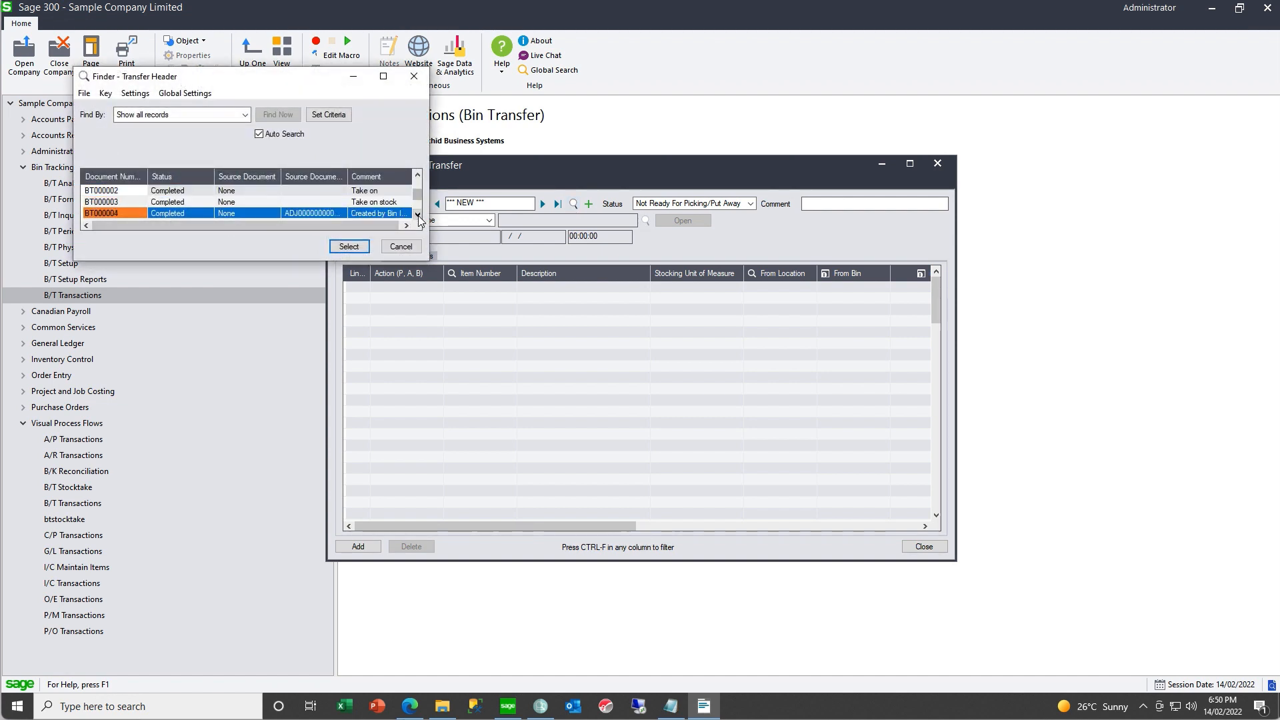
left_click(349, 247)
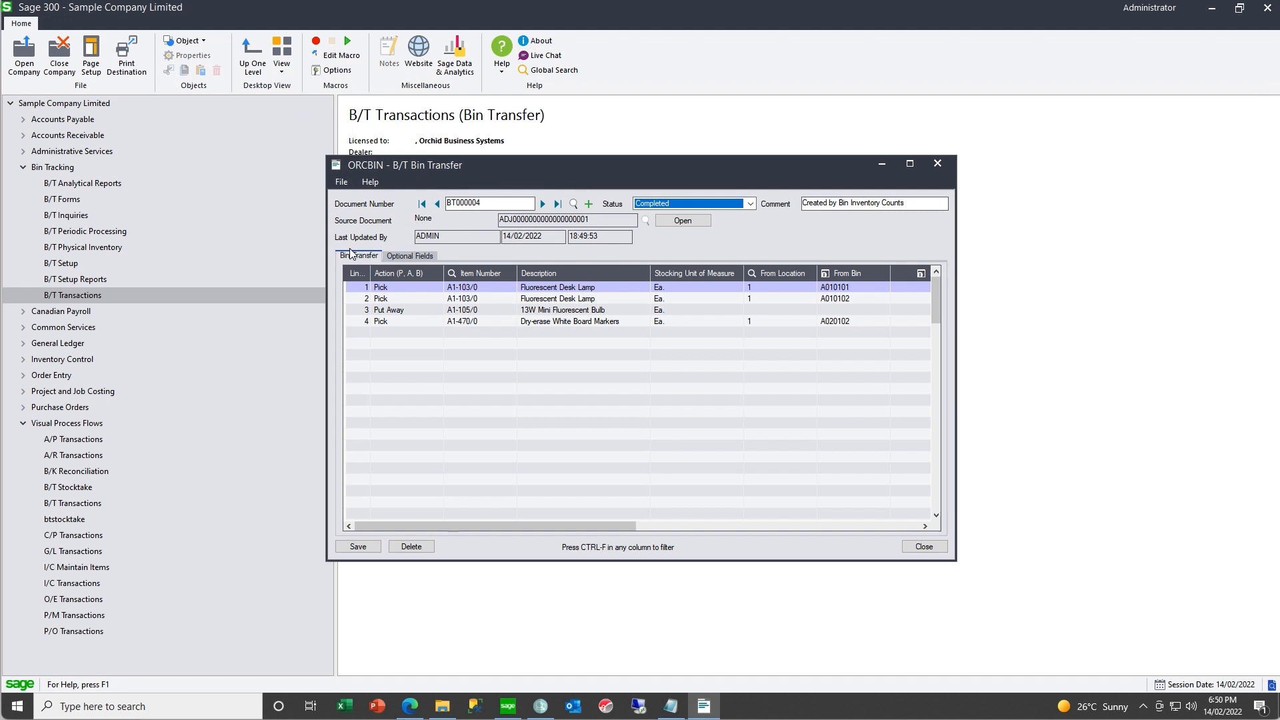
left_click(937, 163)
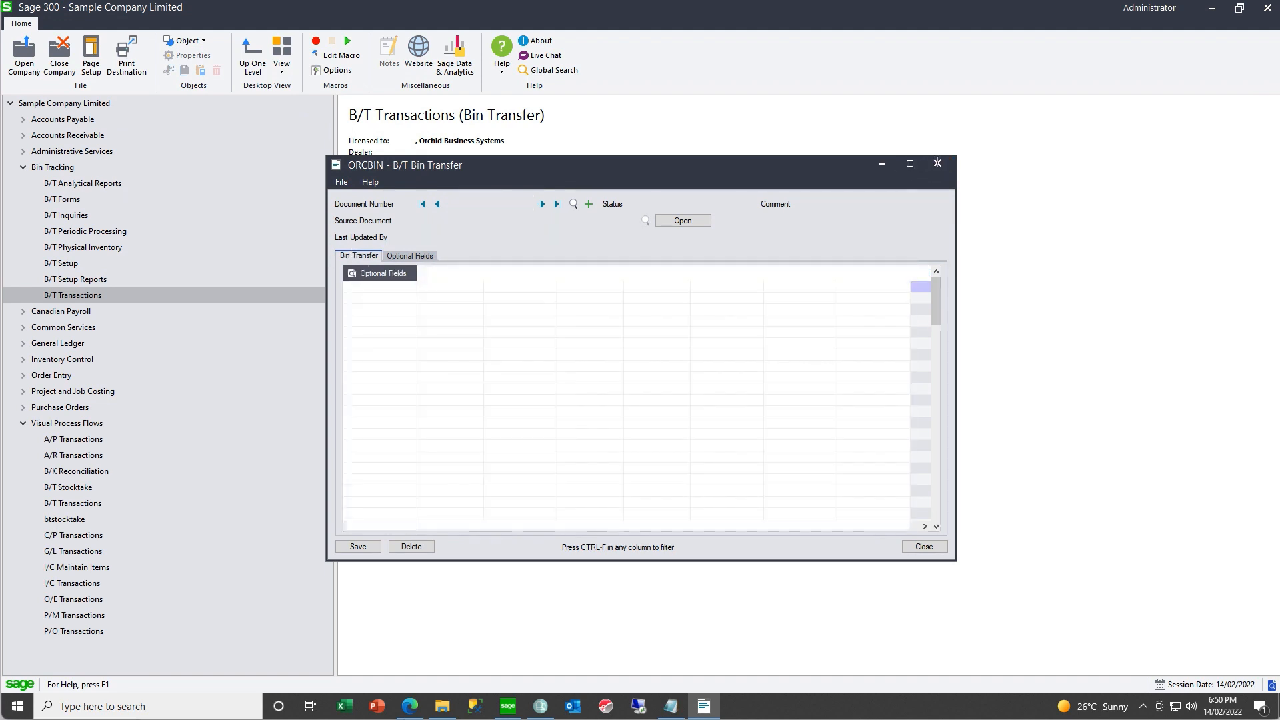
Step: Open the I/C adjustment created by the B/T stock take and examine its line quantities and cost adjustments
left_click(24, 361)
left_click(74, 505)
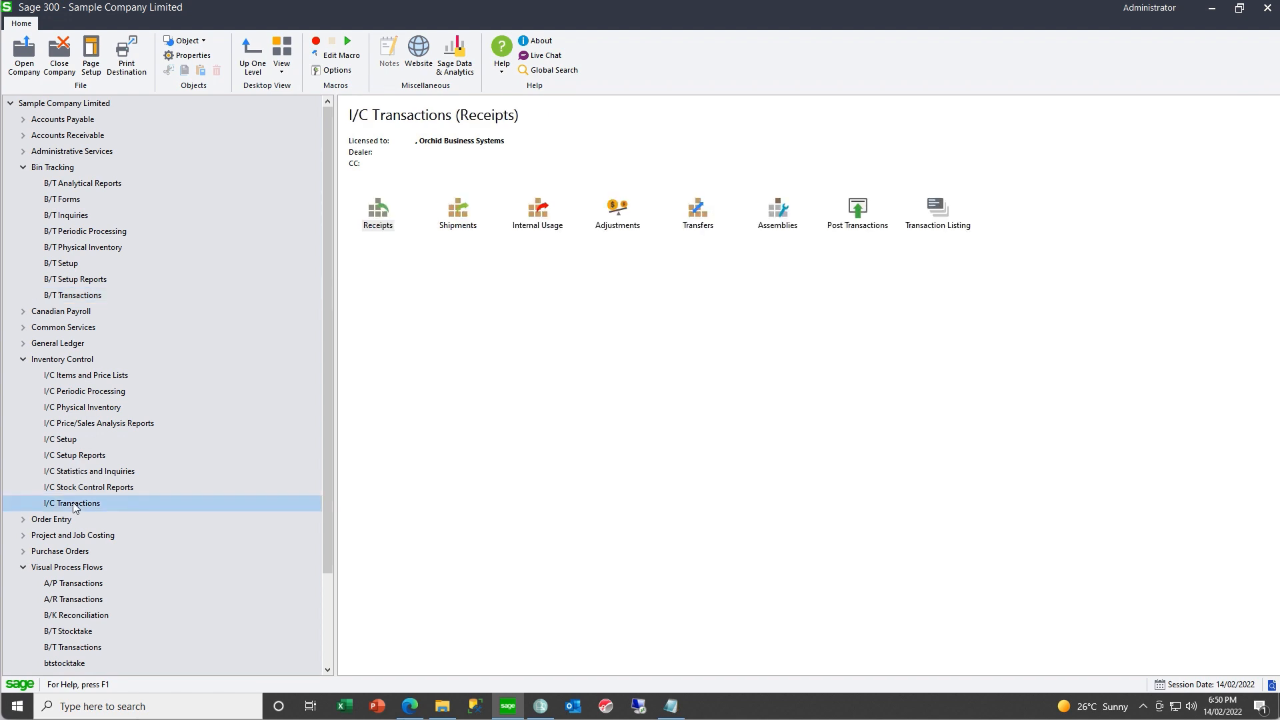
double_click(620, 216)
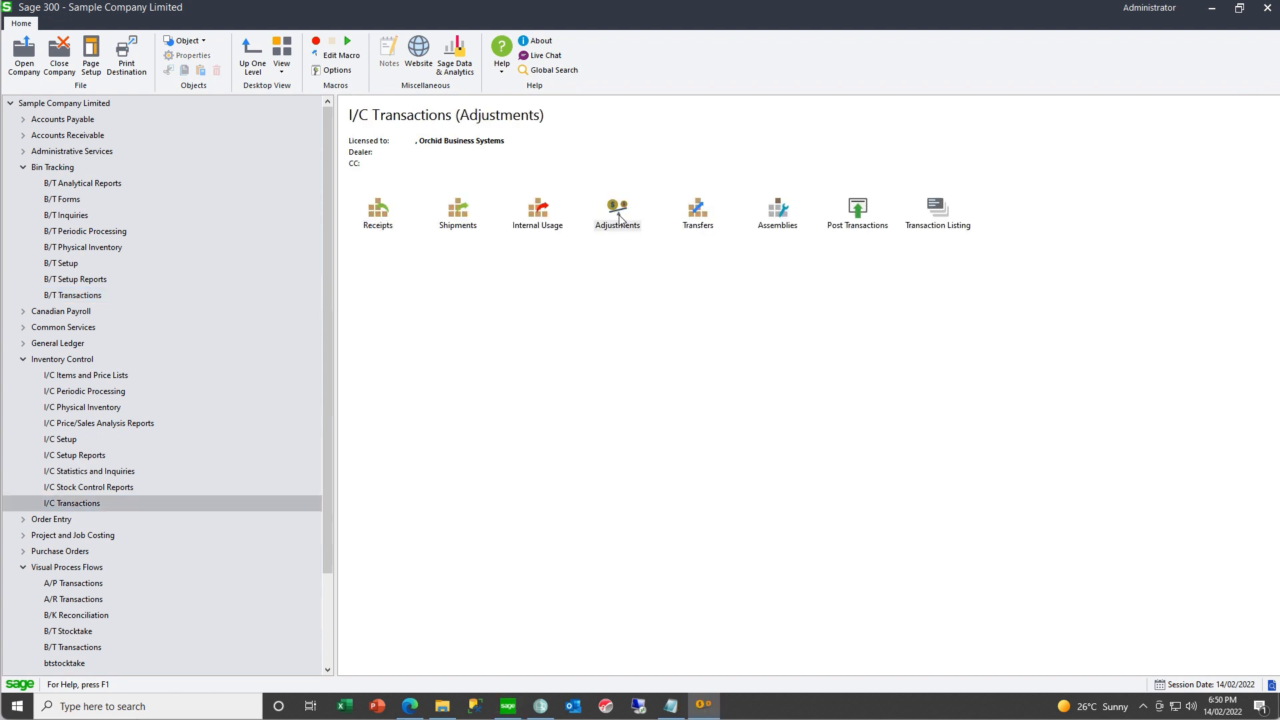
left_click(677, 265)
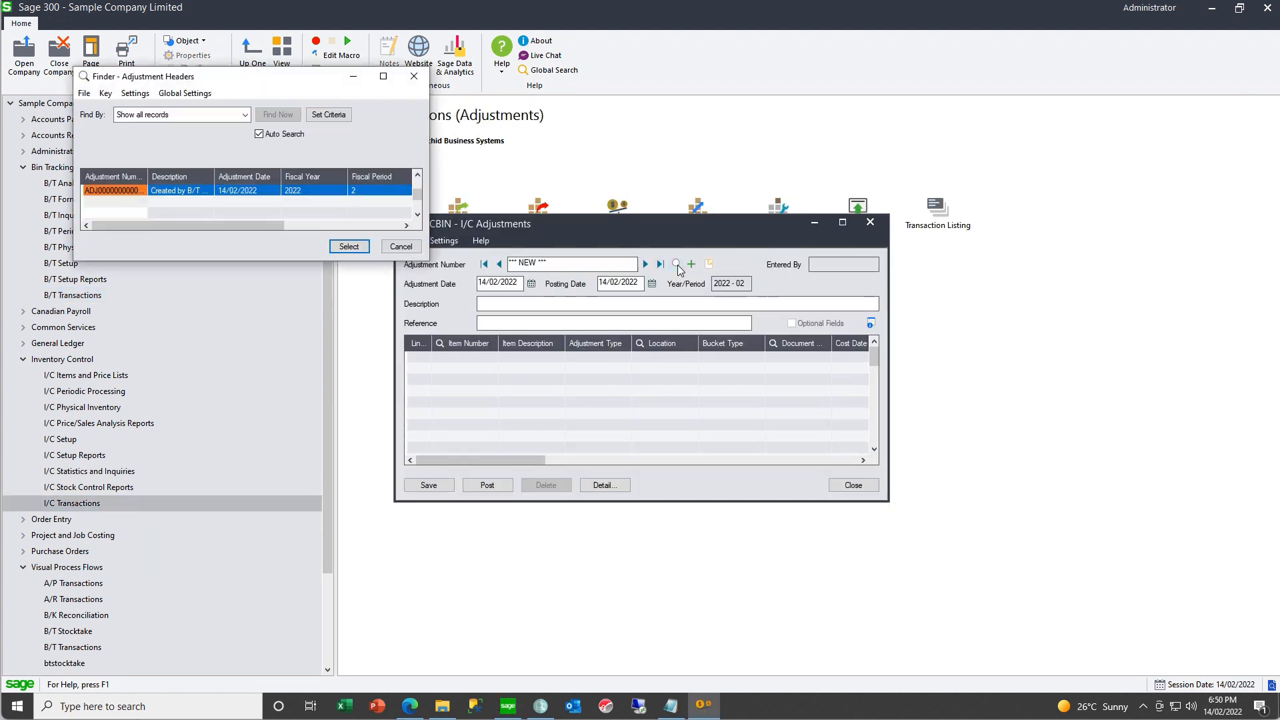
left_click(348, 246)
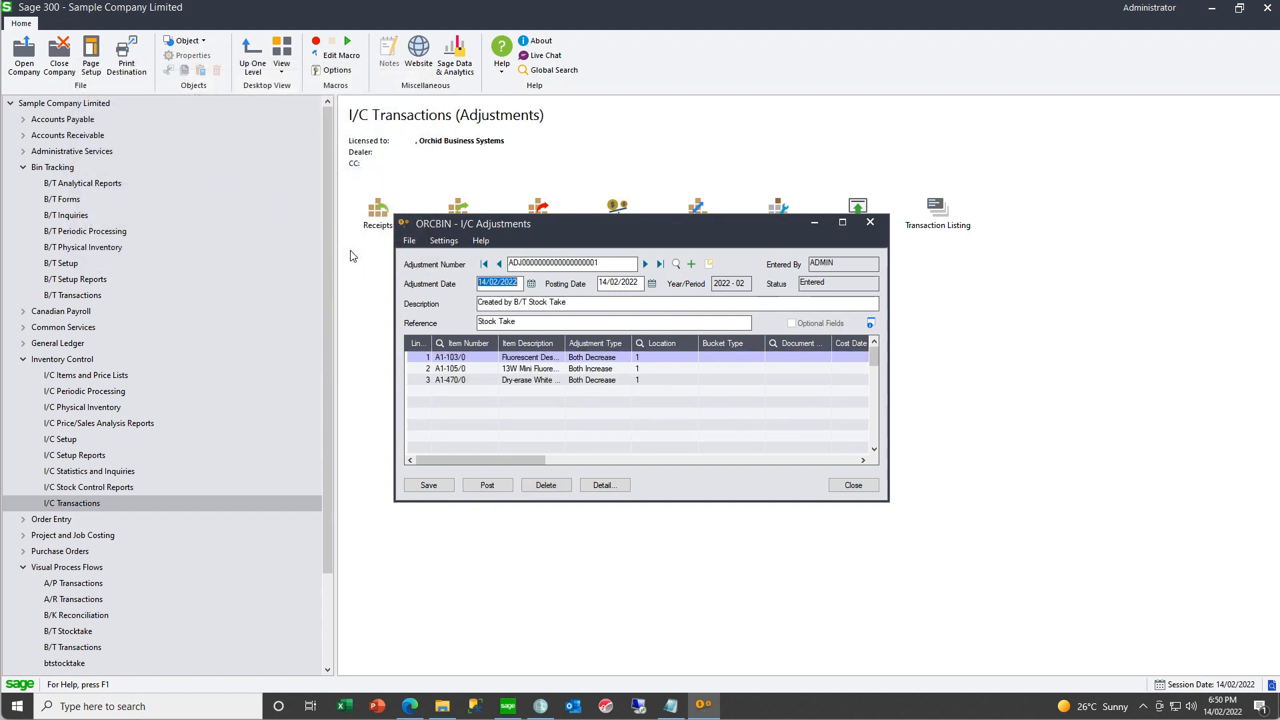
left_click_drag(457, 460, 552, 461)
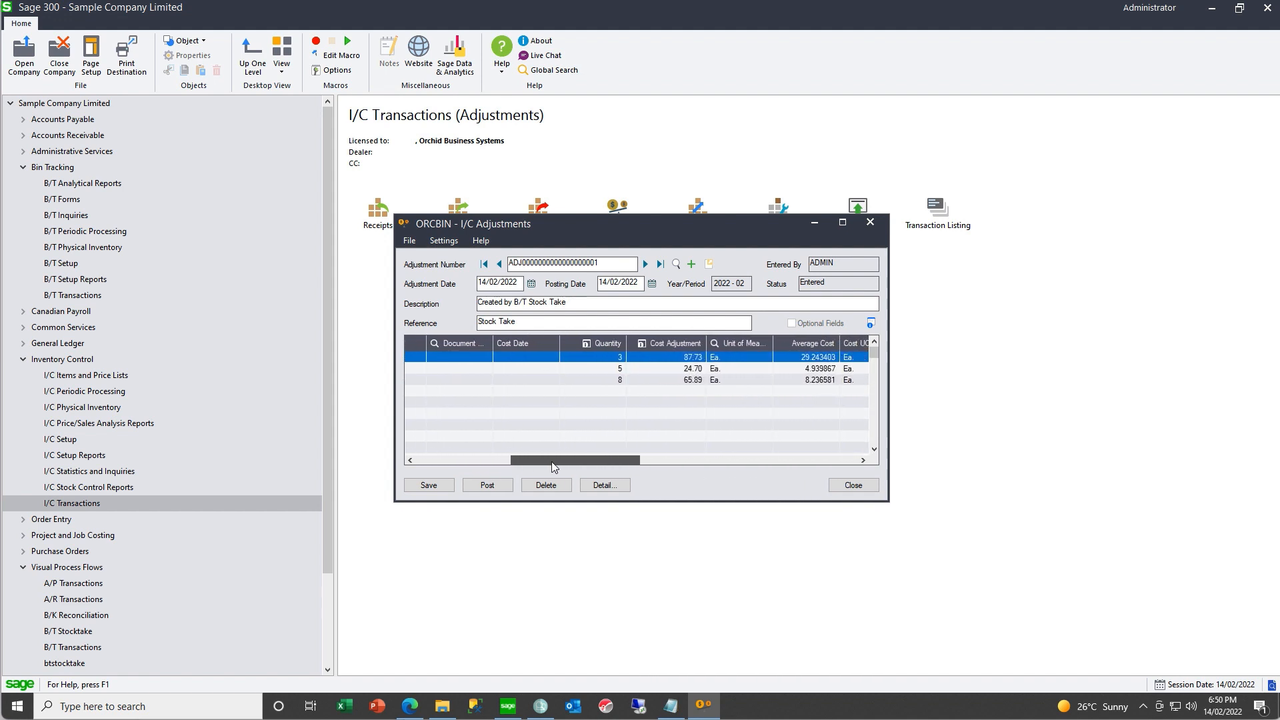